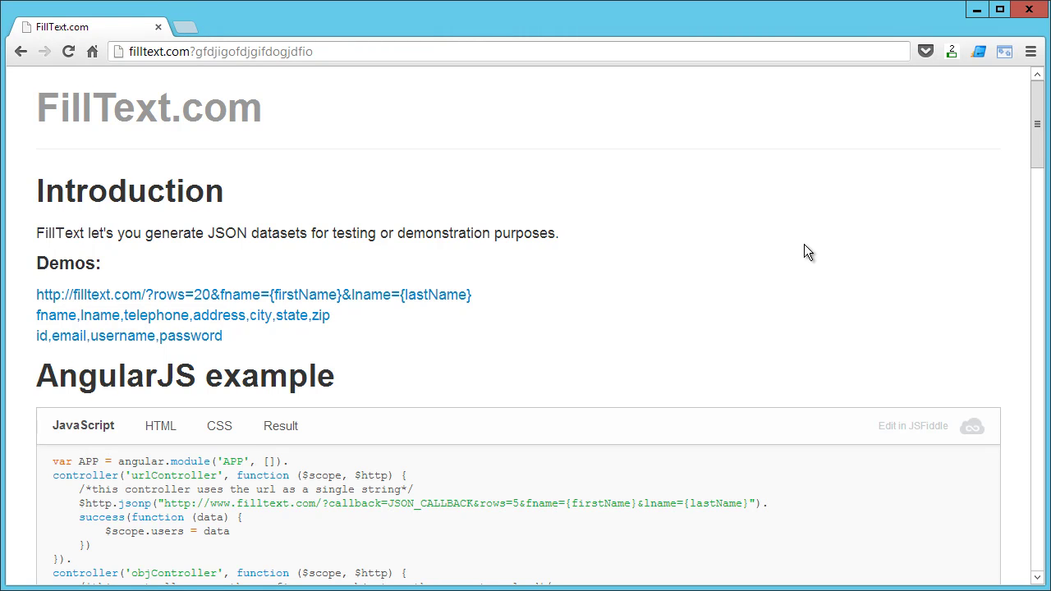
Strip the stray query string from the URL and load the plain filltext.com page.
drag(192, 52, 389, 41)
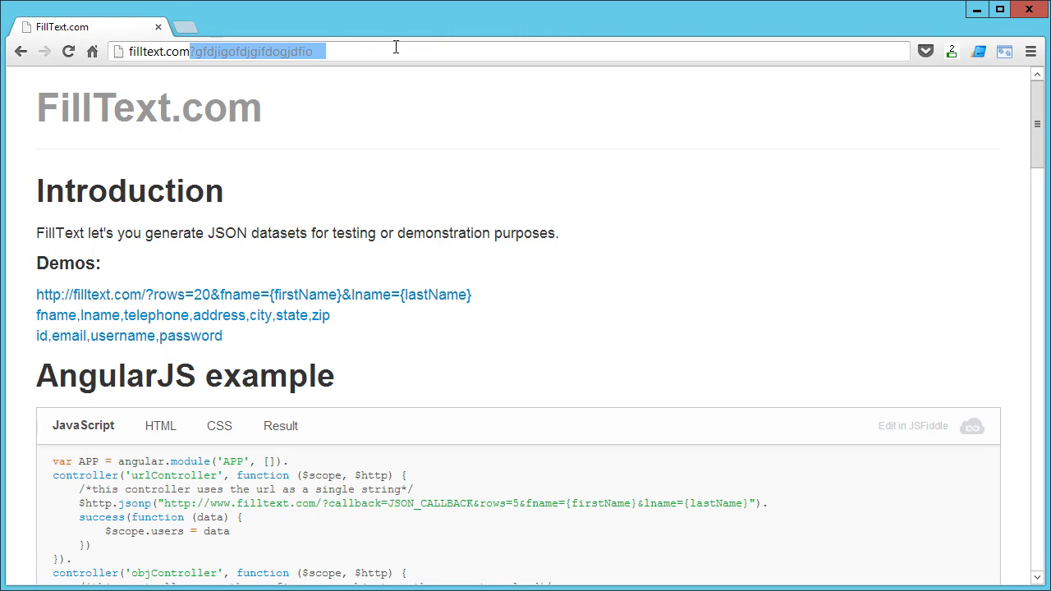
key(BackSpace)
key(Return)
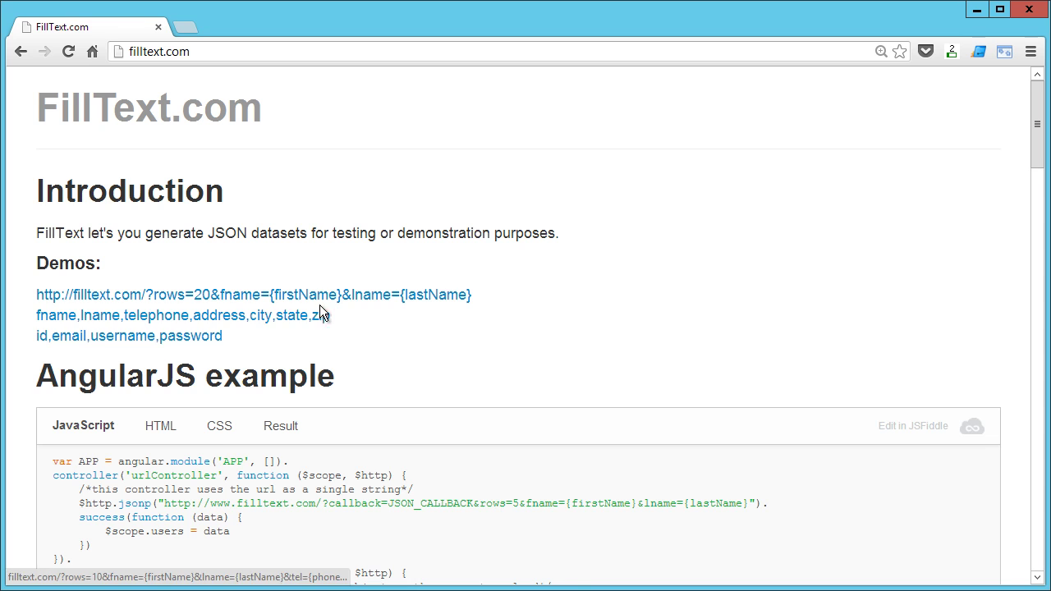
scroll(628, 302, down, 2)
scroll(953, 329, down, 1)
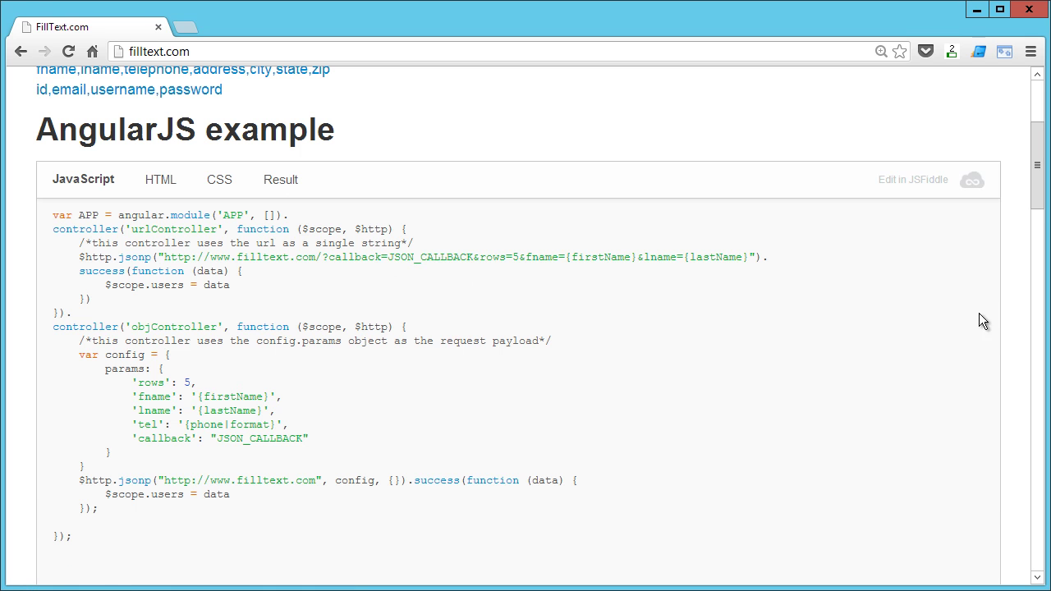
scroll(1004, 312, down, 7)
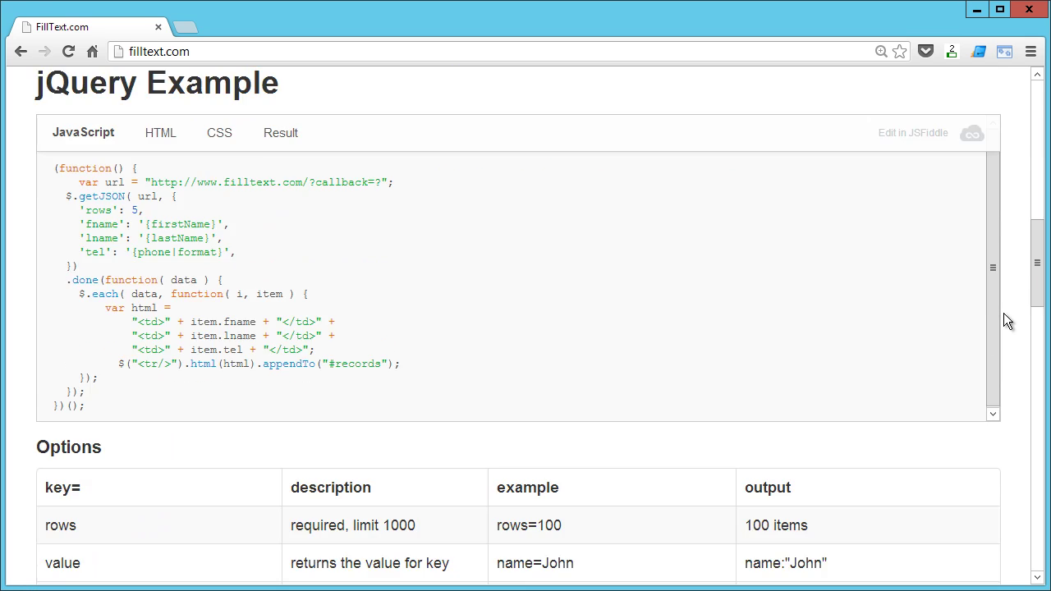
scroll(1003, 313, down, 3)
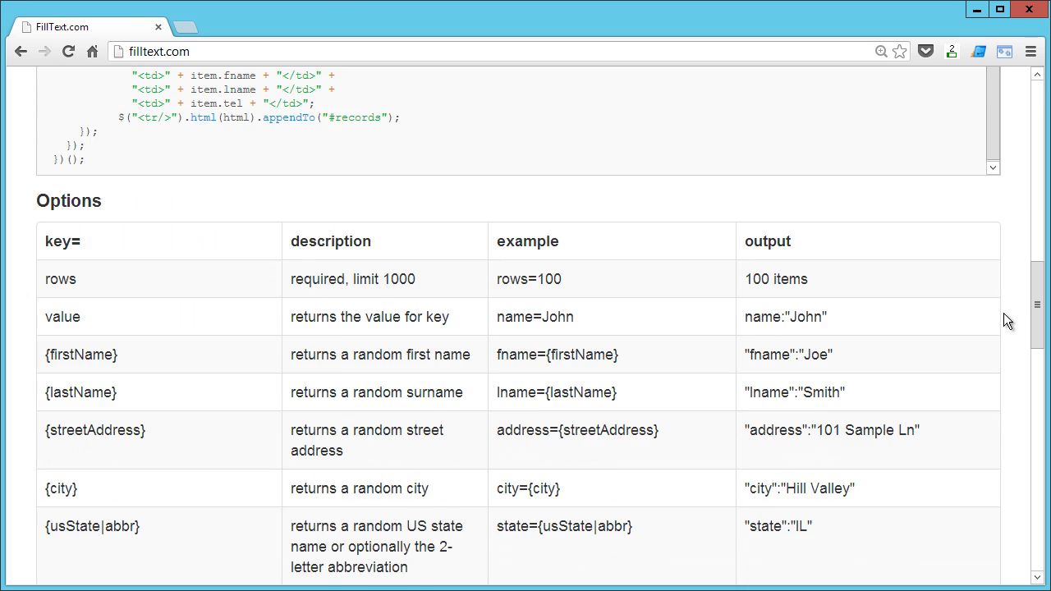
scroll(1004, 313, down, 10)
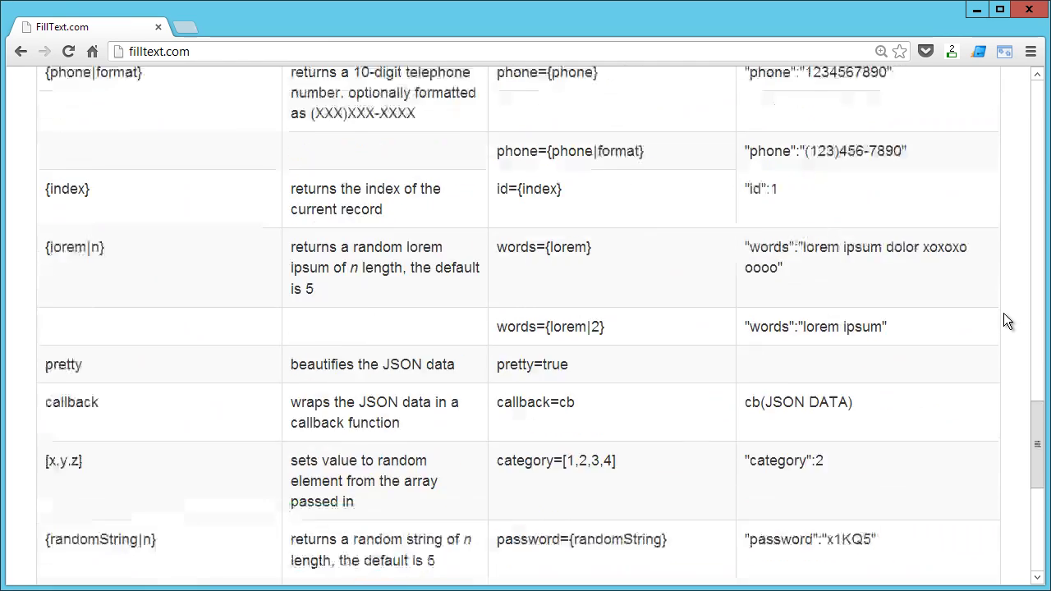
scroll(1003, 313, down, 3)
scroll(1003, 313, up, 12)
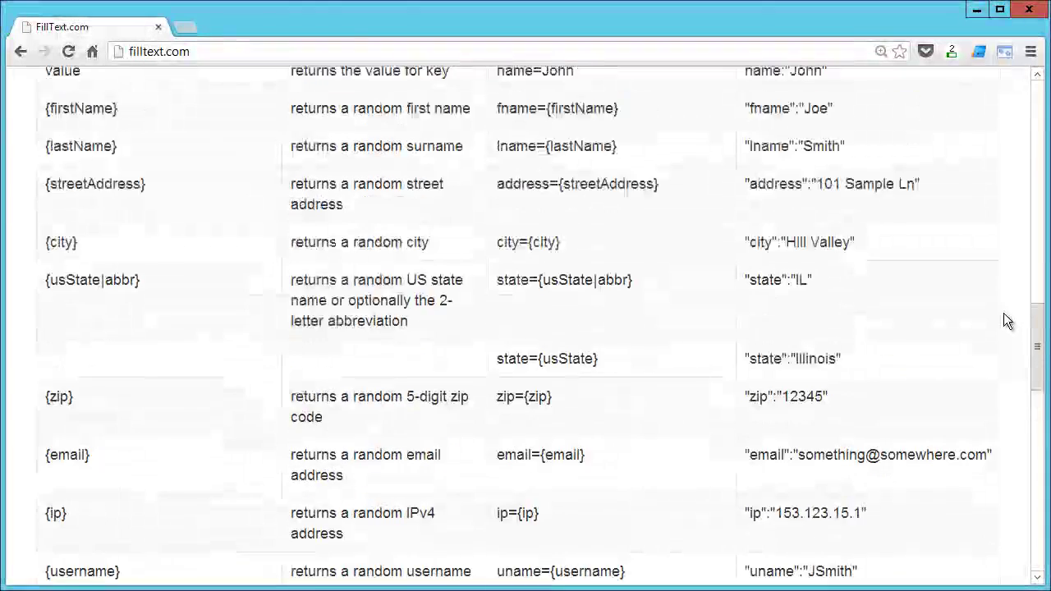
scroll(1003, 313, up, 2)
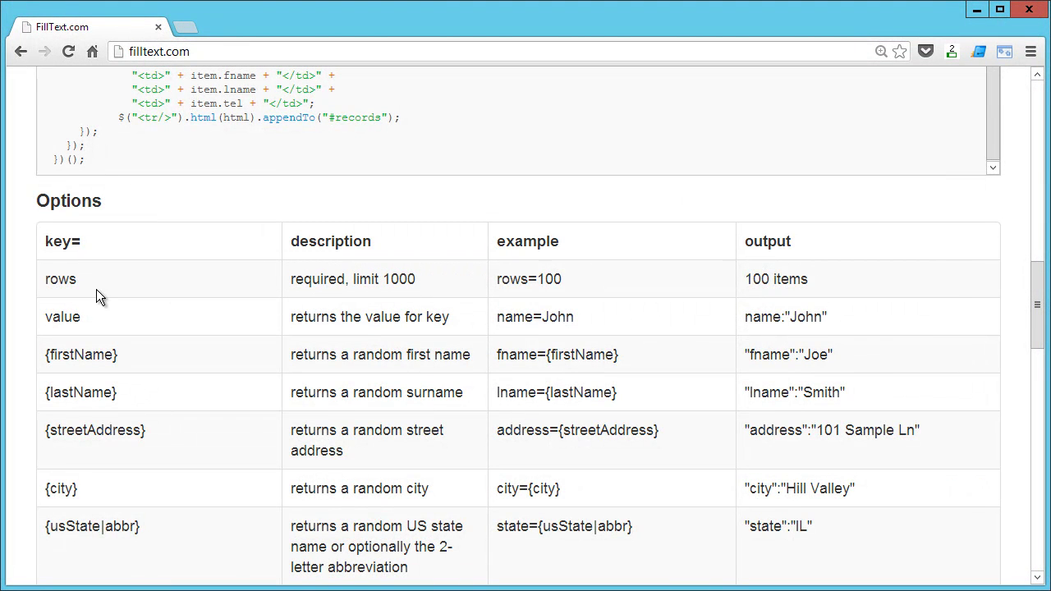
double_click(57, 281)
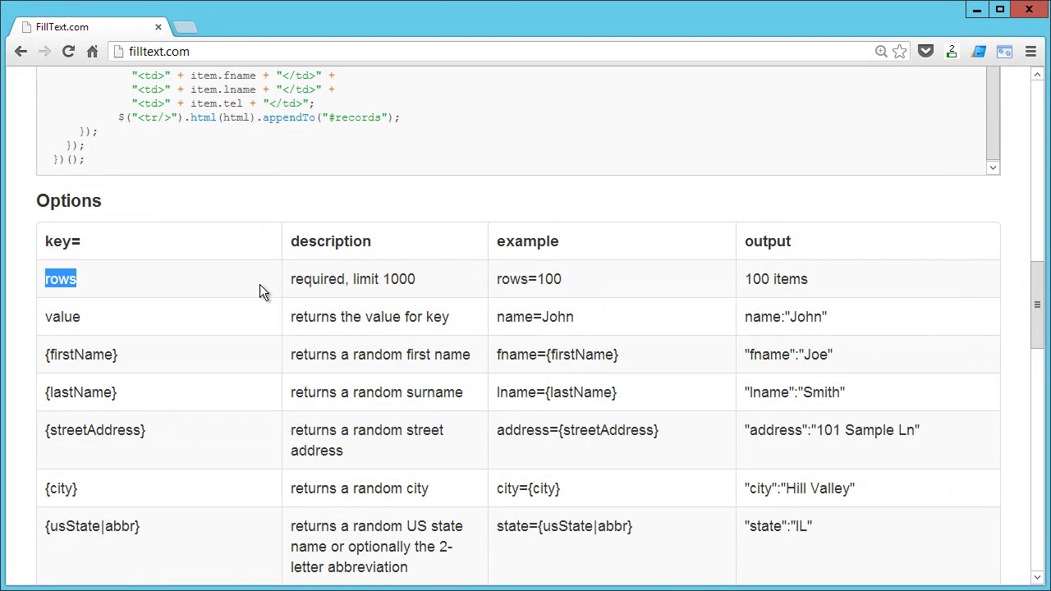
double_click(312, 280)
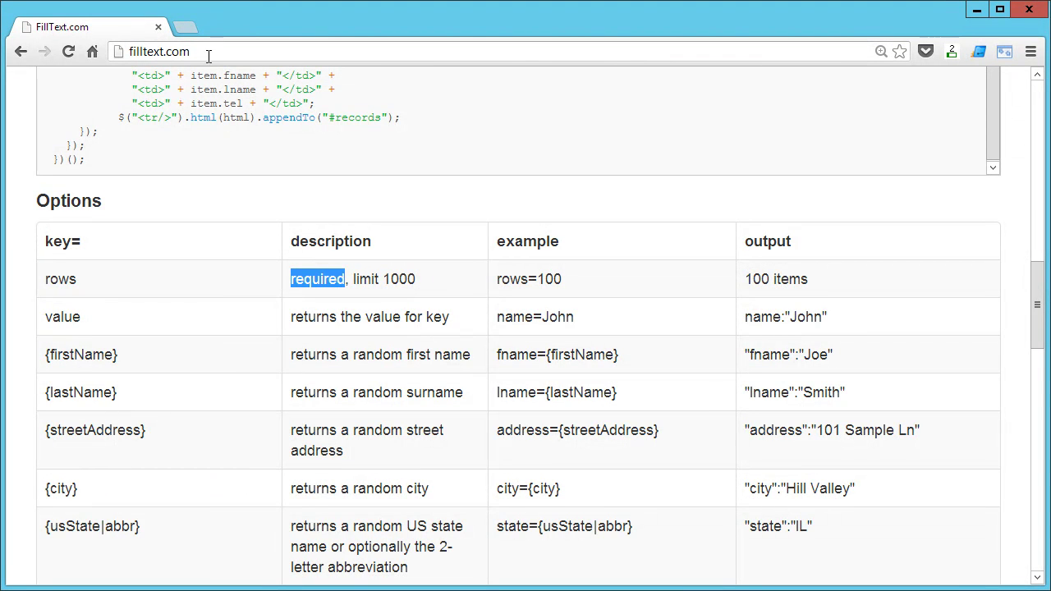
Request ten empty records with /?rows=10 after filltext.com.
click(241, 50)
click(241, 50)
text(/?)
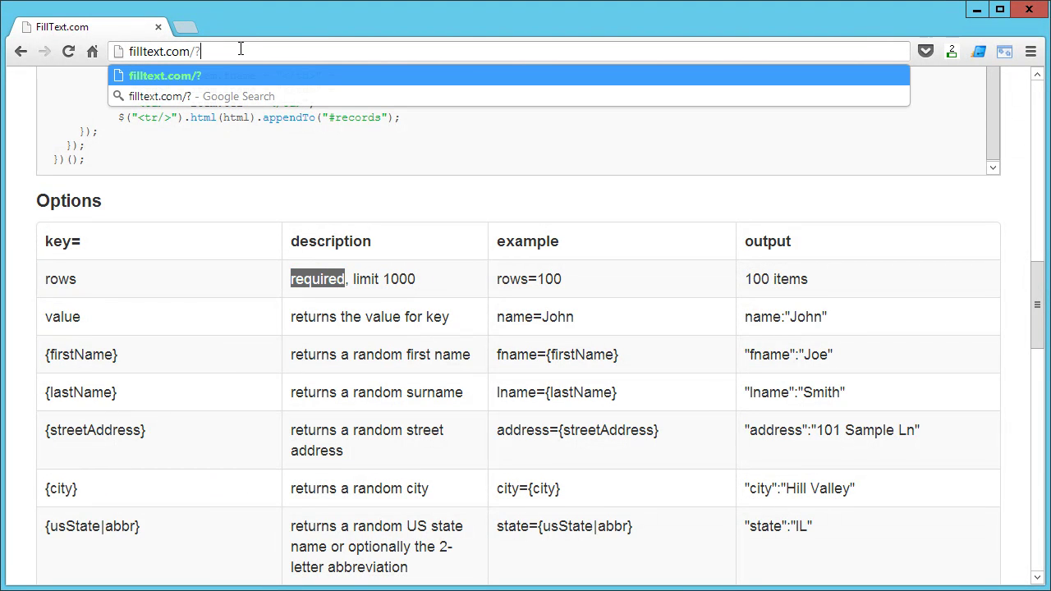
text(rows=)
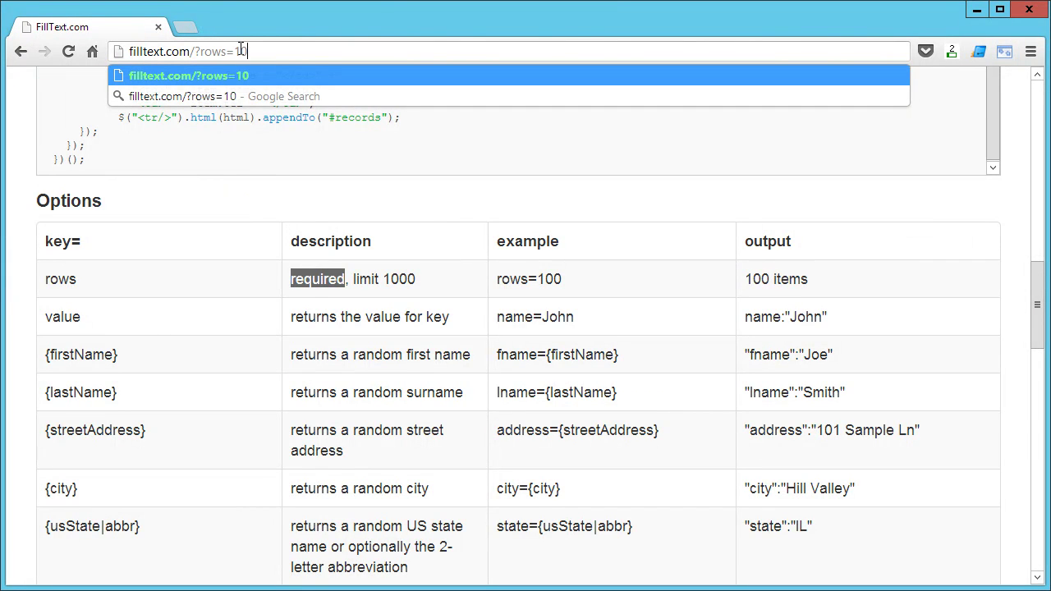
text(10)
key(Return)
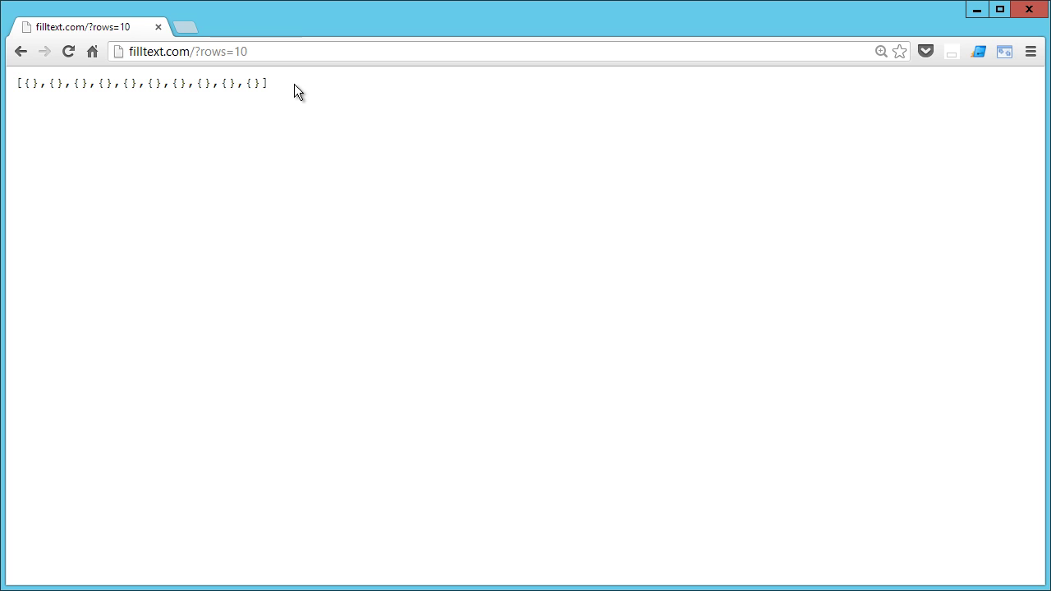
Append &pretty=true to pretty-print the ten records, then zoom in on the output.
click(273, 54)
click(277, 54)
text(&pretty=t)
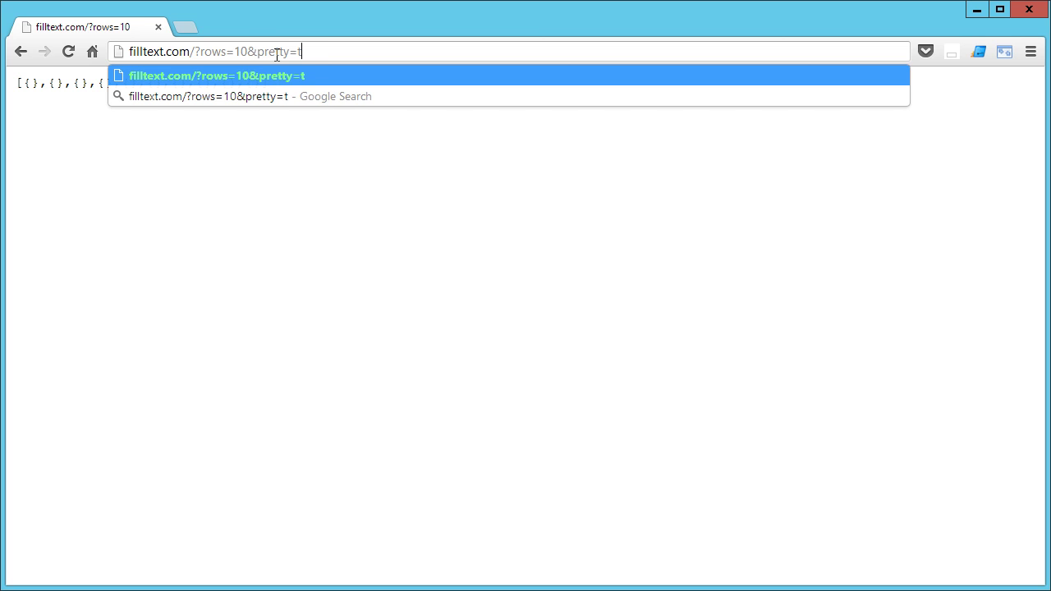
text(rue)
key(Return)
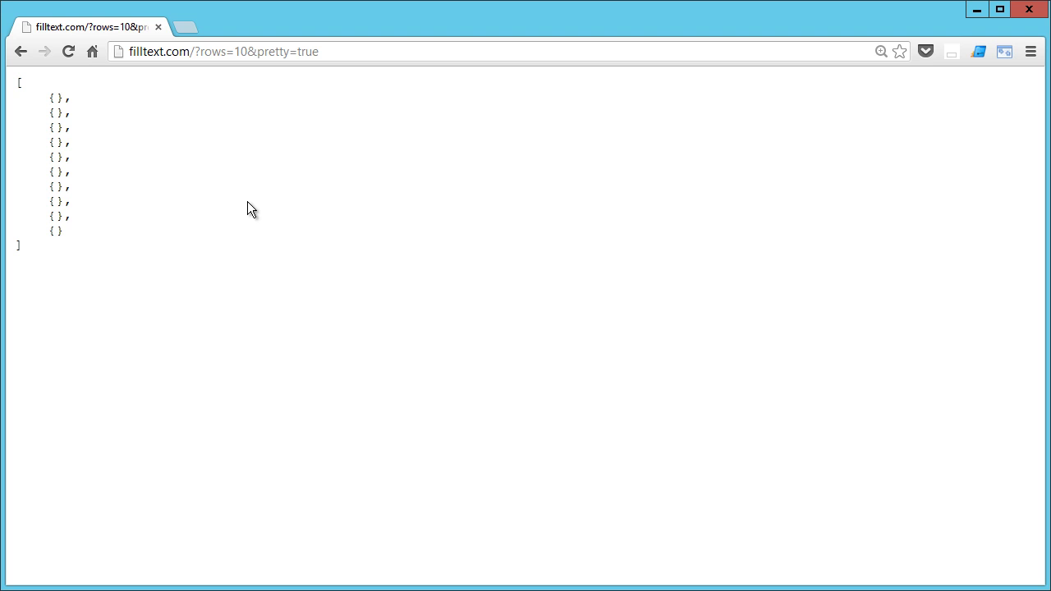
key(ctrl+plus)
key(ctrl+plus)
key(ctrl+plus)
key(ctrl+plus)
key(ctrl+plus)
key(ctrl+plus)
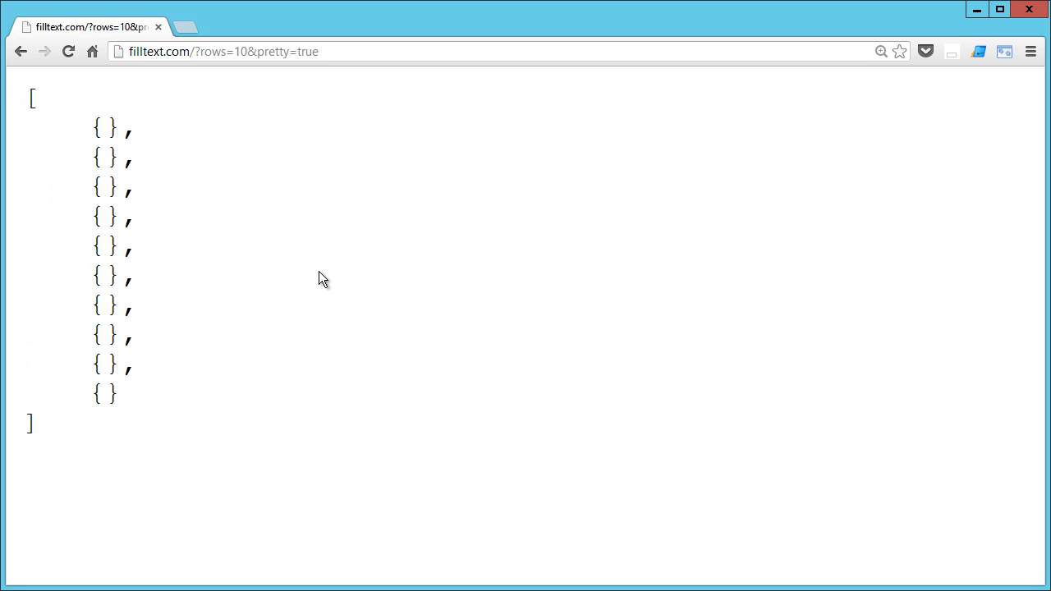
Change rows=10 to rows=1001 to show the 'row limit of 1000 exceeded' error, then remove the 01.
click(247, 51)
click(247, 50)
text(01)
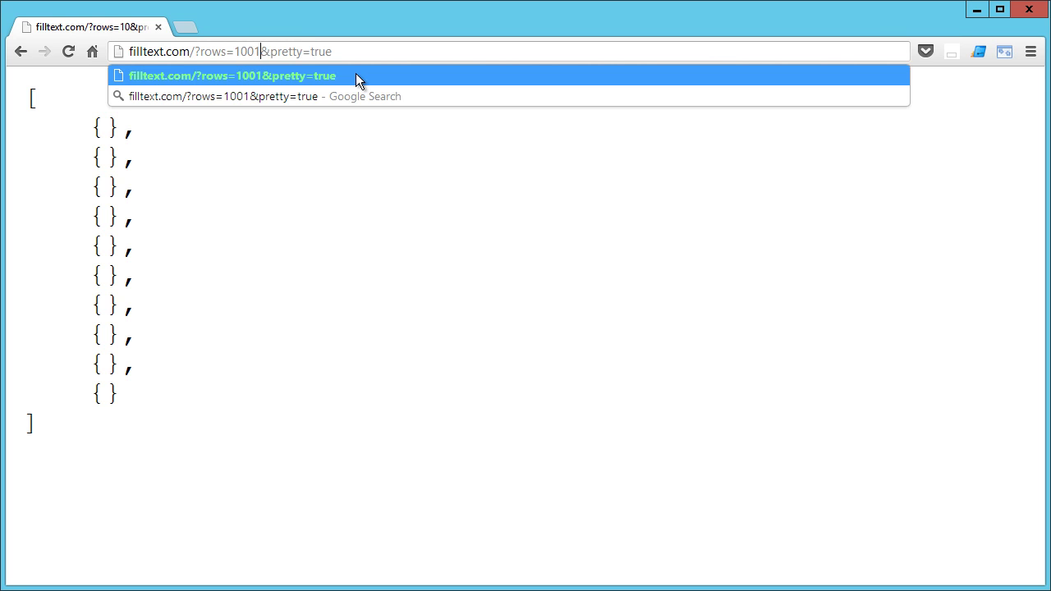
click(356, 76)
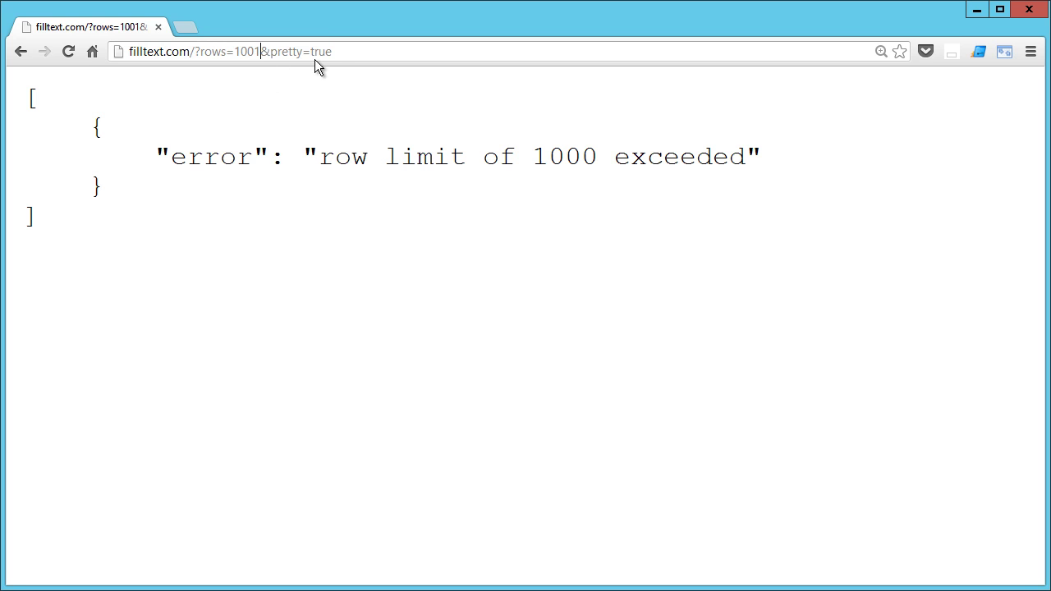
key(Delete)
key(Delete)
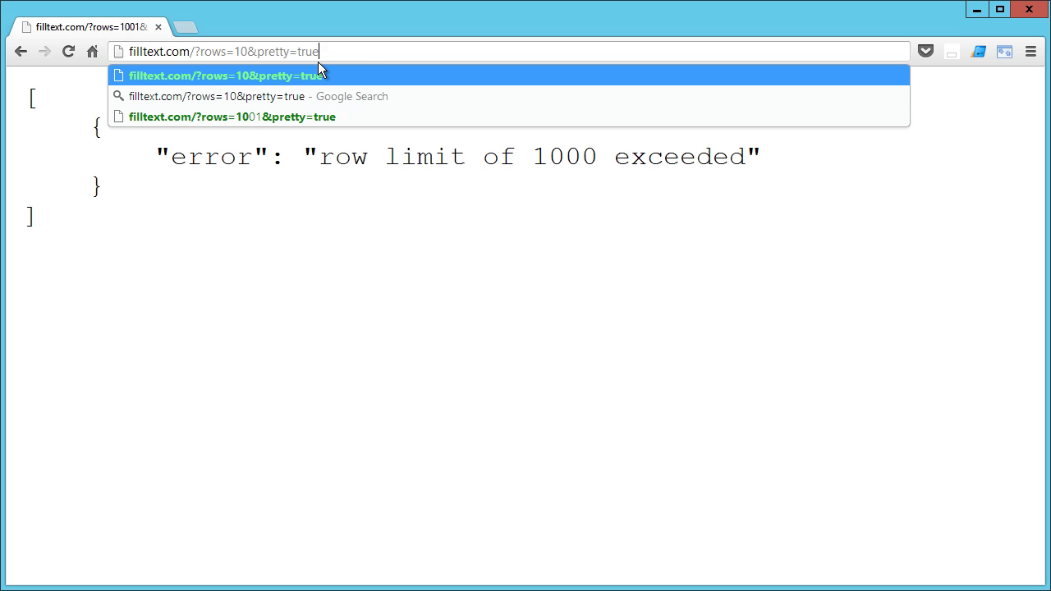
Append &name=joe to the URL so every record has the name 'joe'.
text(&name)
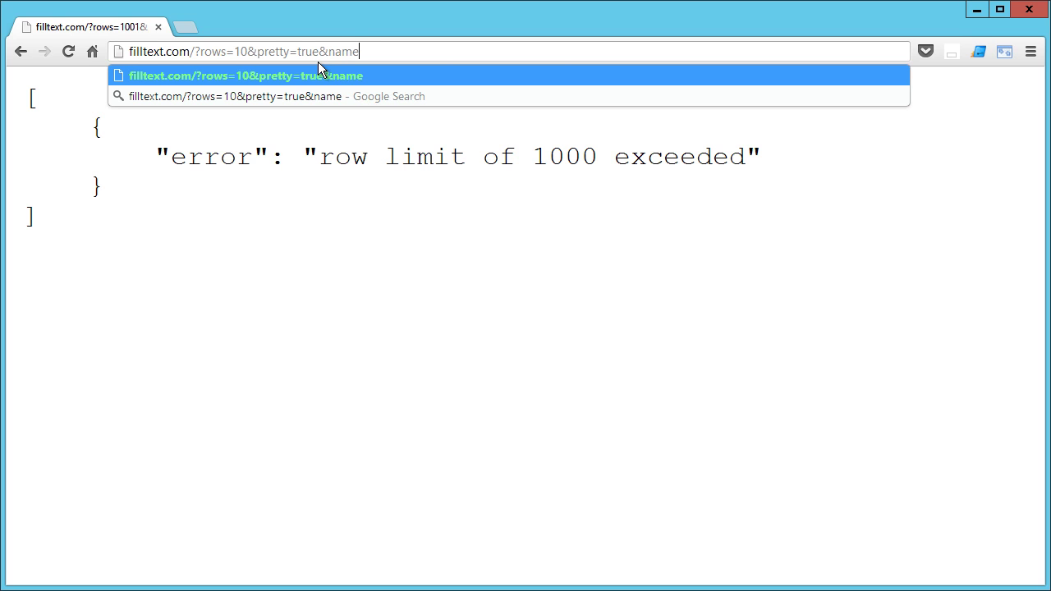
text(=joe)
key(Return)
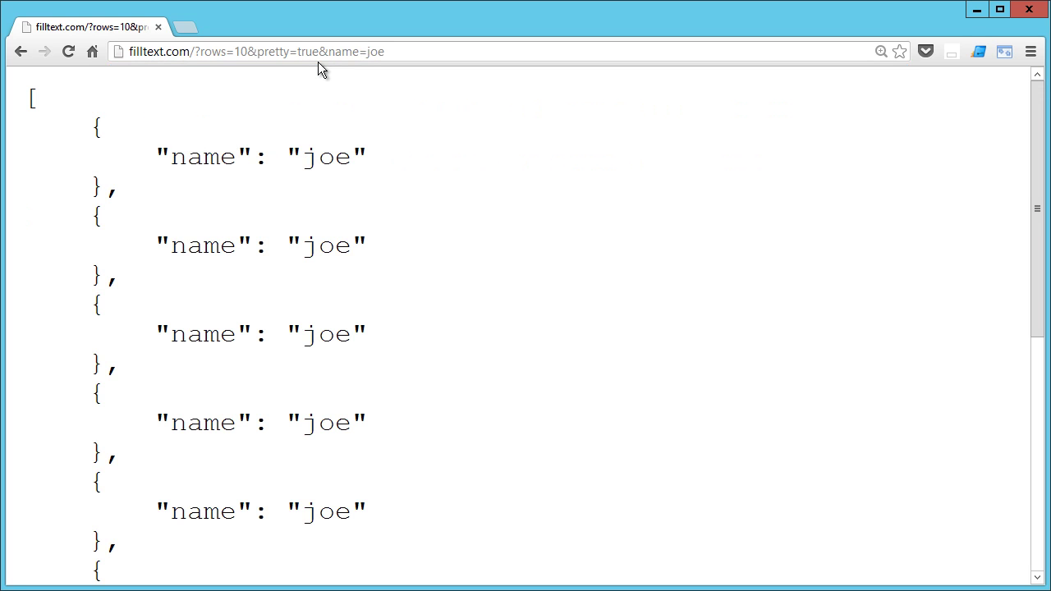
scroll(619, 252, down, 1)
scroll(619, 251, up, 1)
Change the row count from 10 to 5, reload, and zoom the page back out.
key(shift+Left)
key(shift+Left)
text(5)
key(Return)
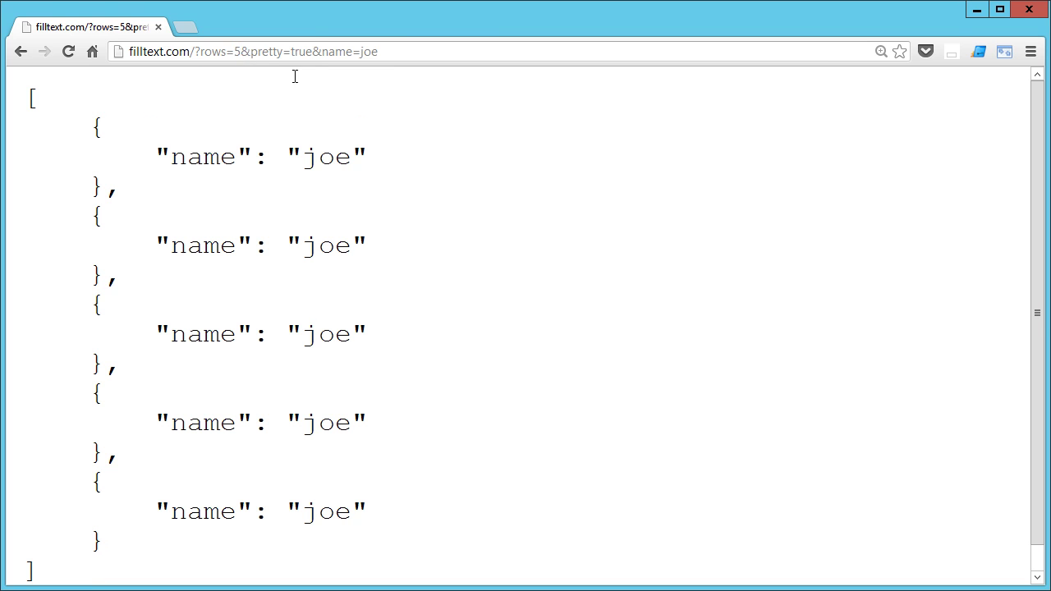
click(413, 51)
key(Return)
key(ctrl+minus)
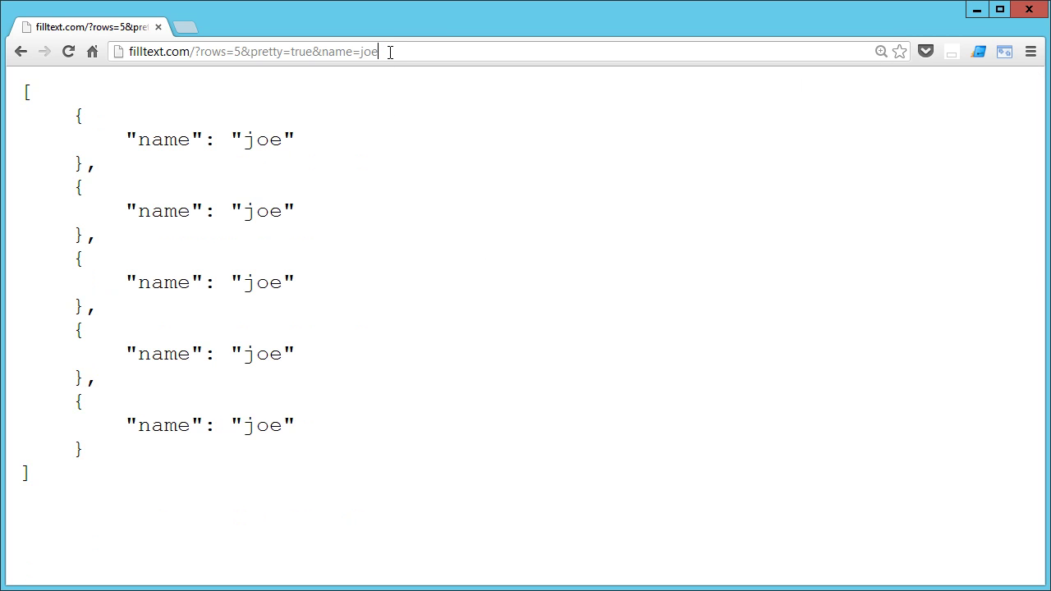
Replace joe with the {firstName} placeholder and refresh for new random first names.
key(BackSpace)
key(BackSpace)
key(BackSpace)
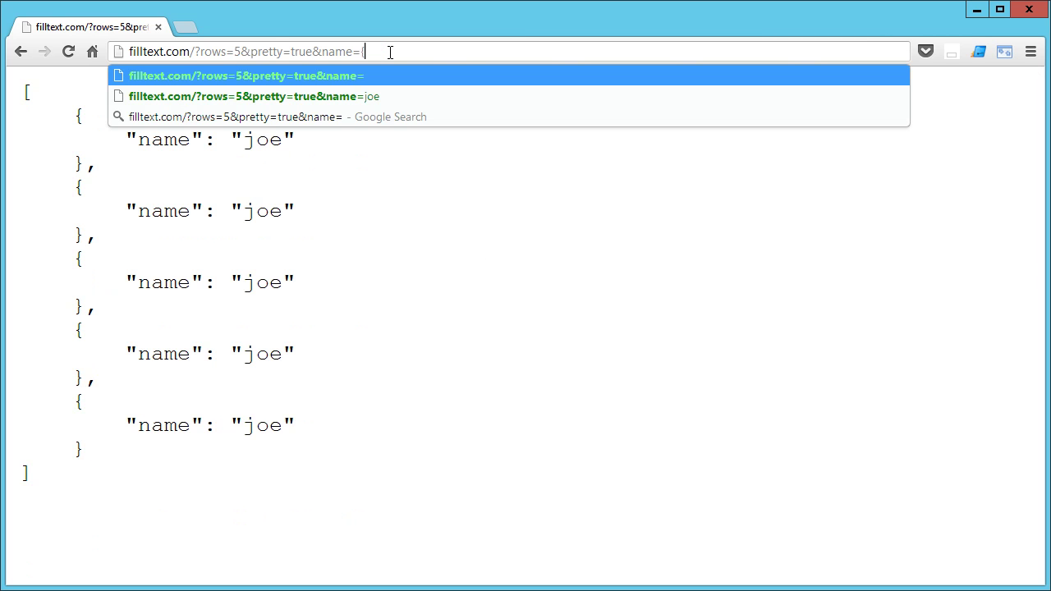
text({})
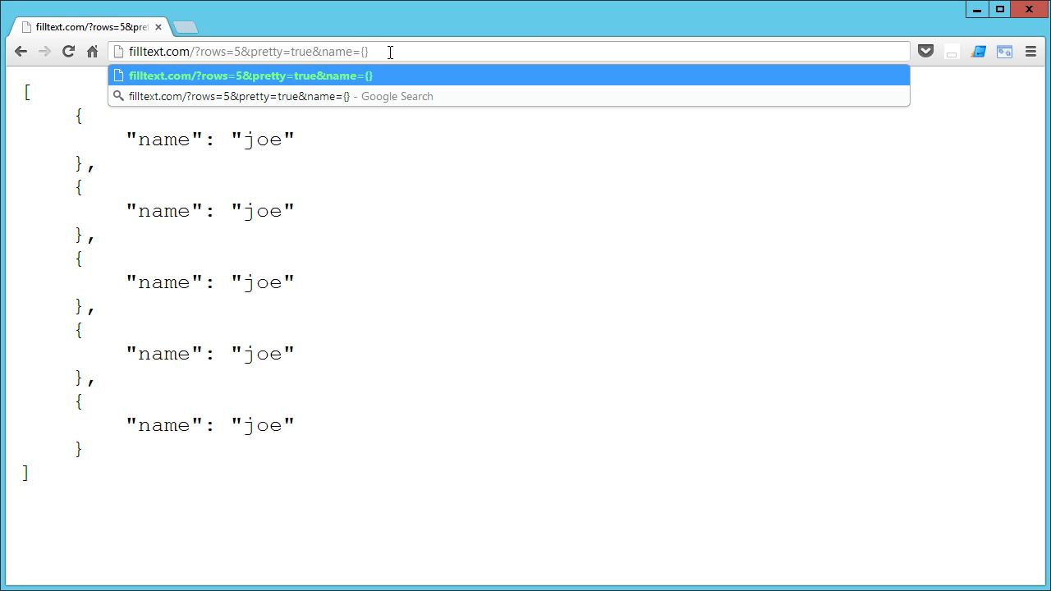
text(firstName)
key(Return)
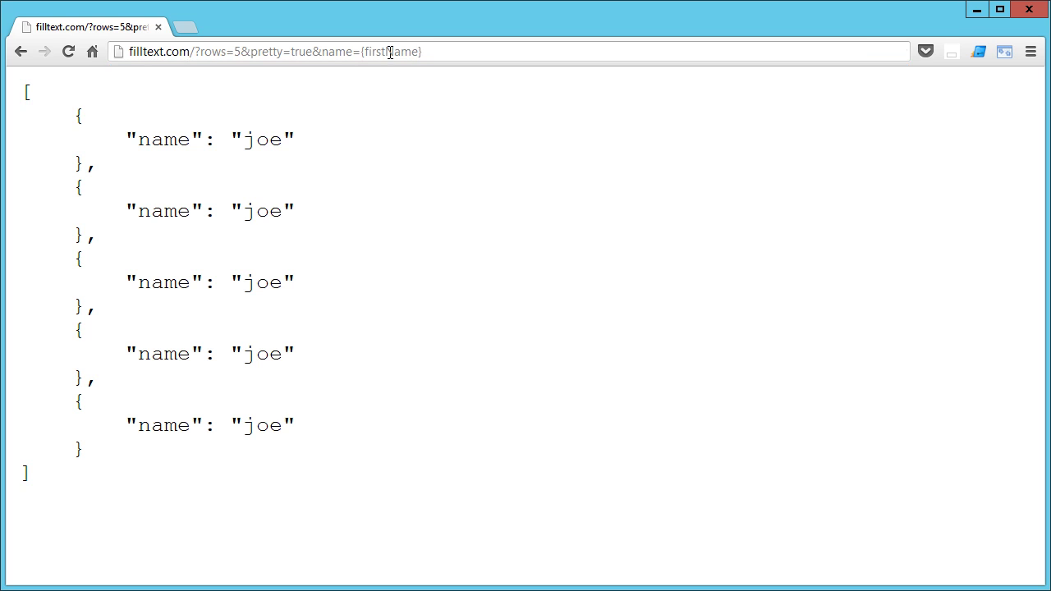
key(F5)
key(F5)
key(F5)
key(F5)
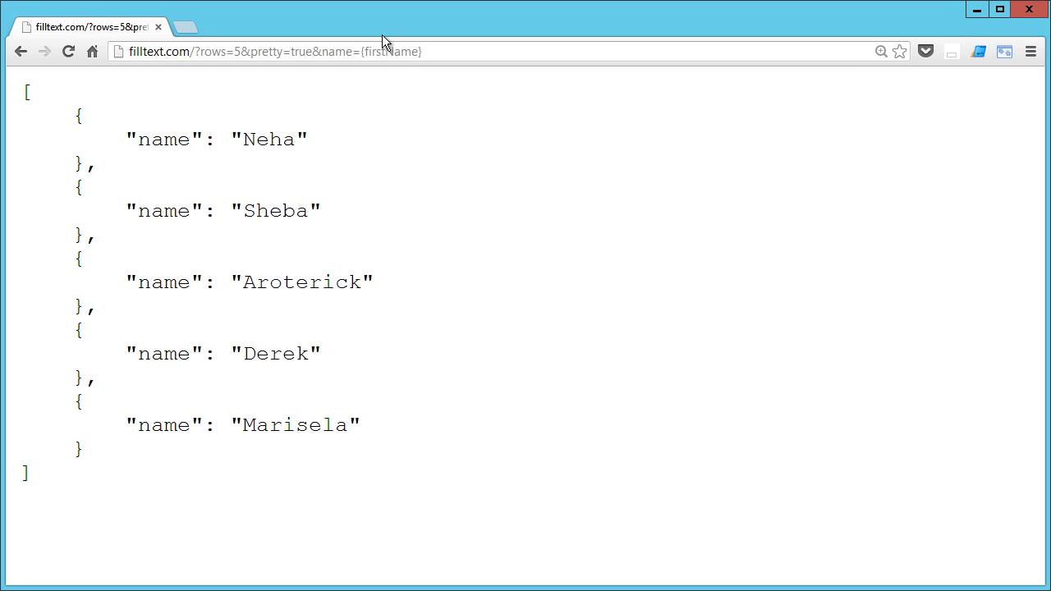
Delete firstName from the name placeholder, leaving empty braces.
click(362, 52)
click(363, 52)
key(ctrl+shift+Right)
key(BackSpace)
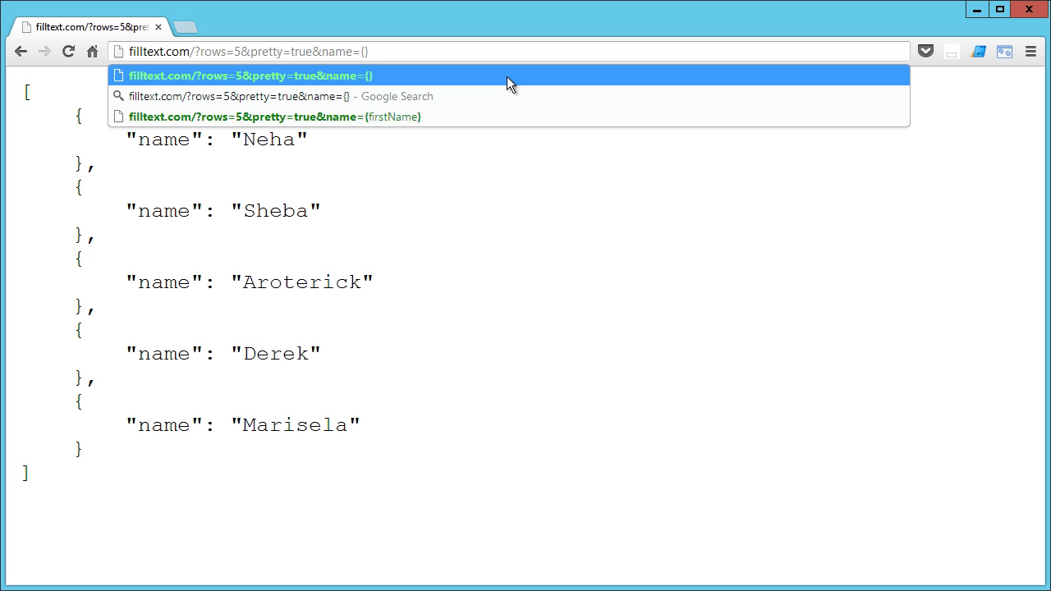
Fill the braces with randomString and refresh for fresh random-string names.
text(randomString)
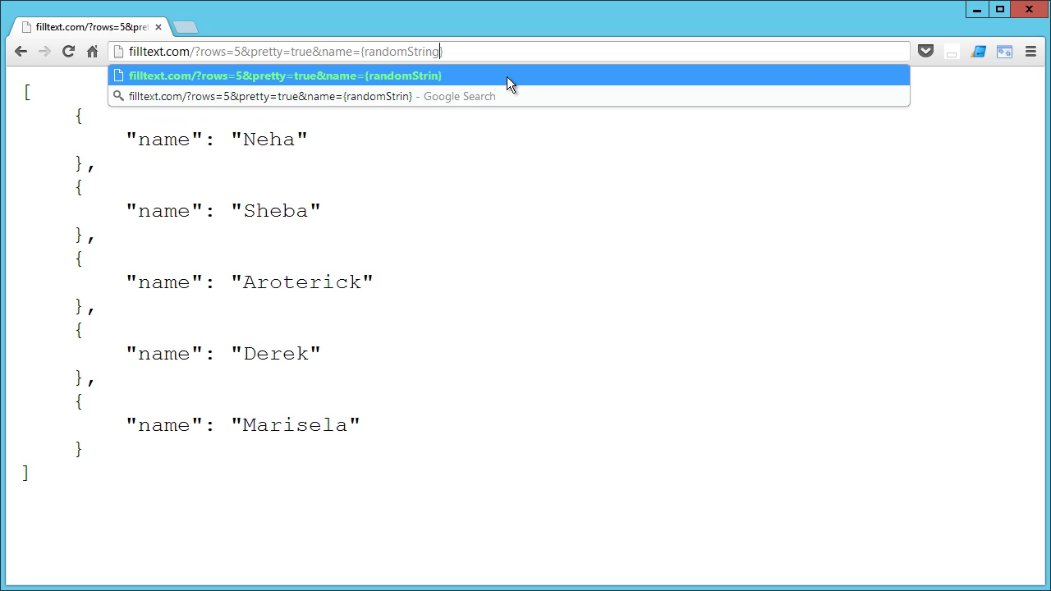
key(Return)
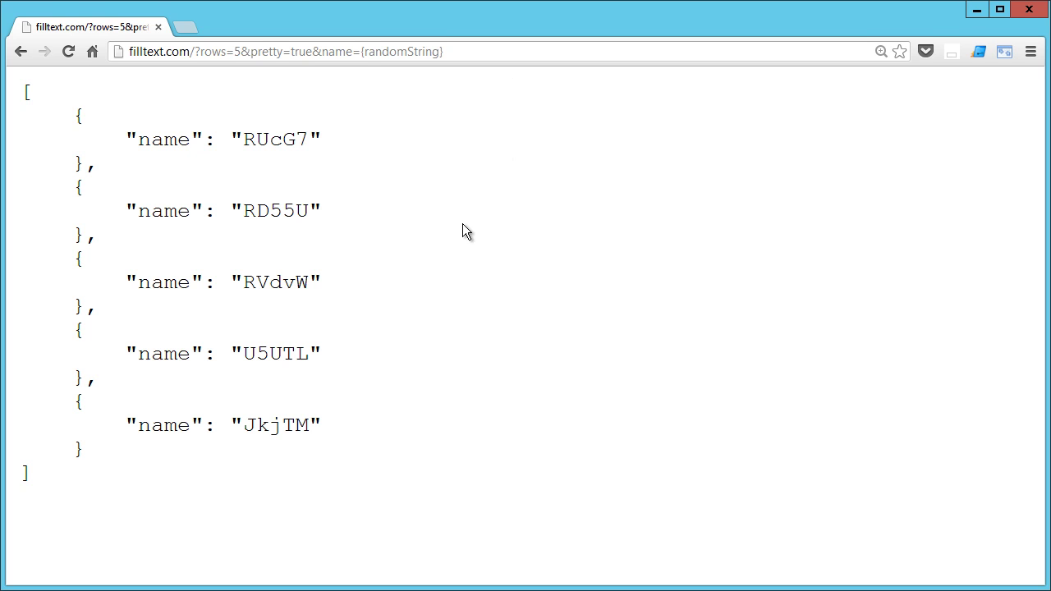
key(F5)
key(F5)
key(F5)
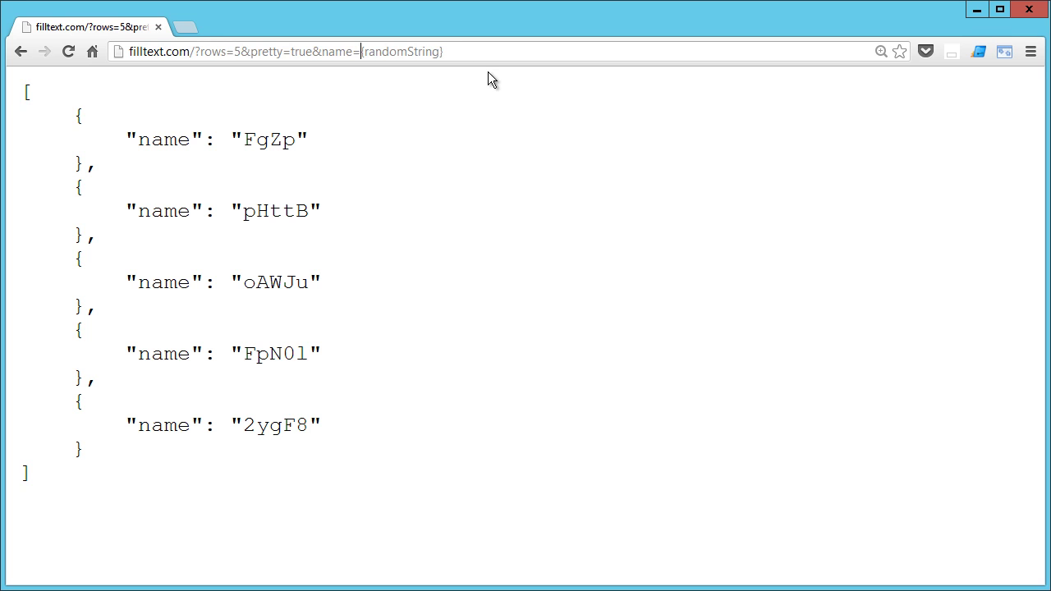
Add |10 inside the placeholder to make the names {randomString|10}.
key(shift+End)
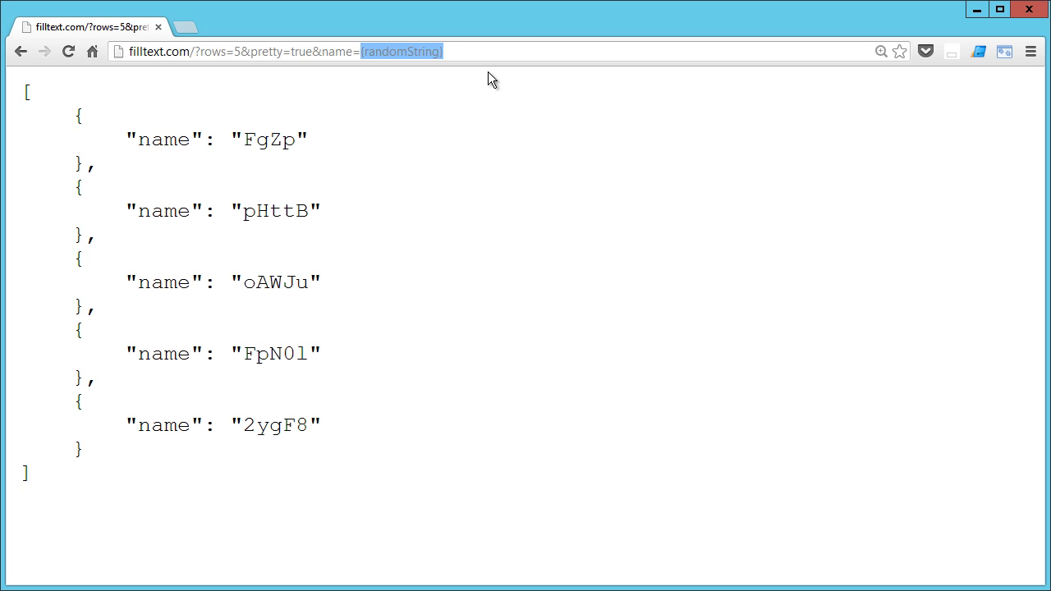
key(Left)
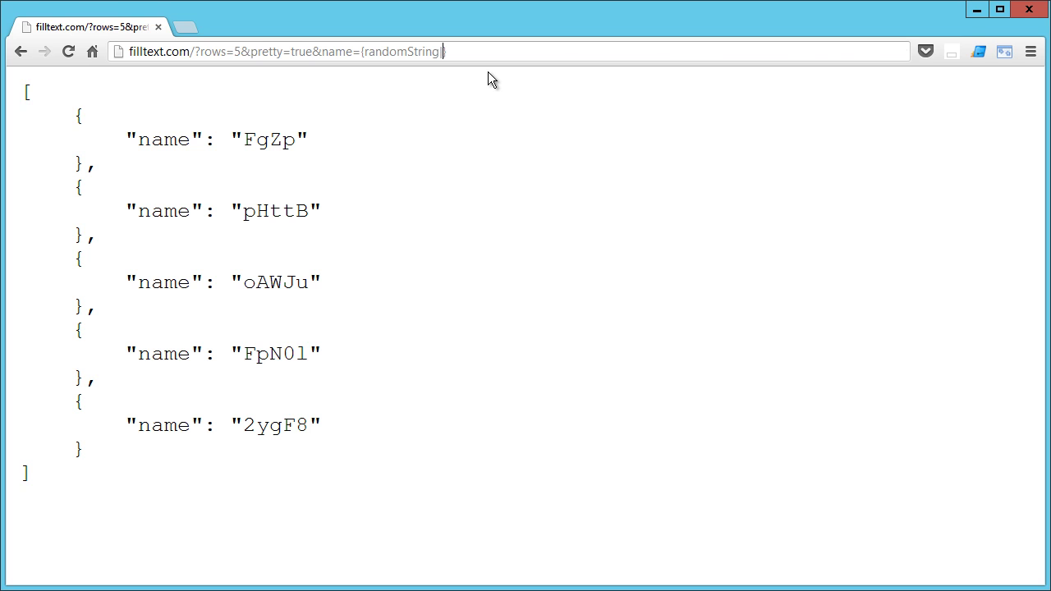
text(|)
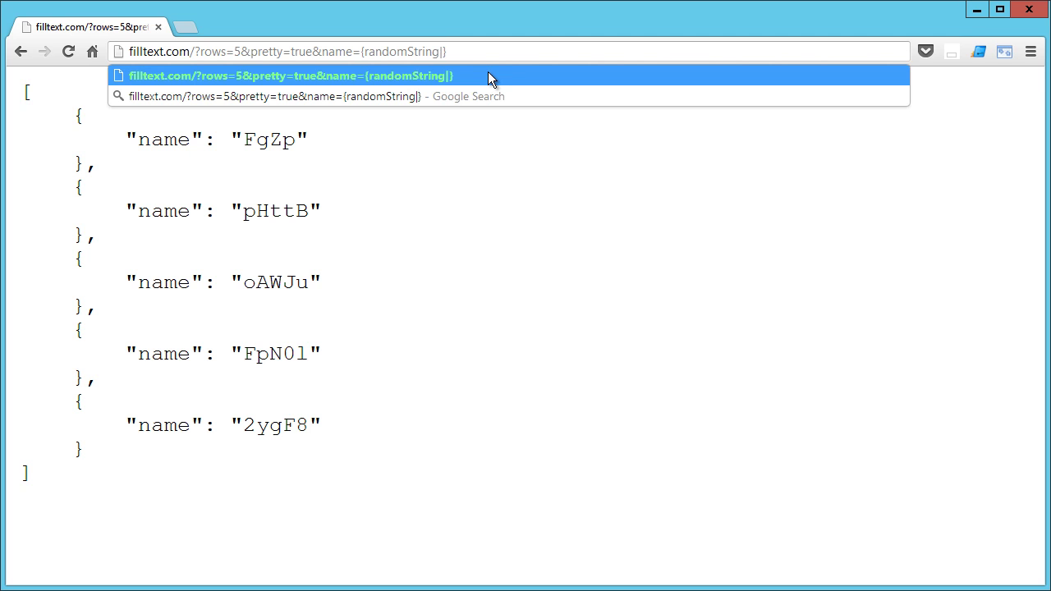
text(10)
key(Return)
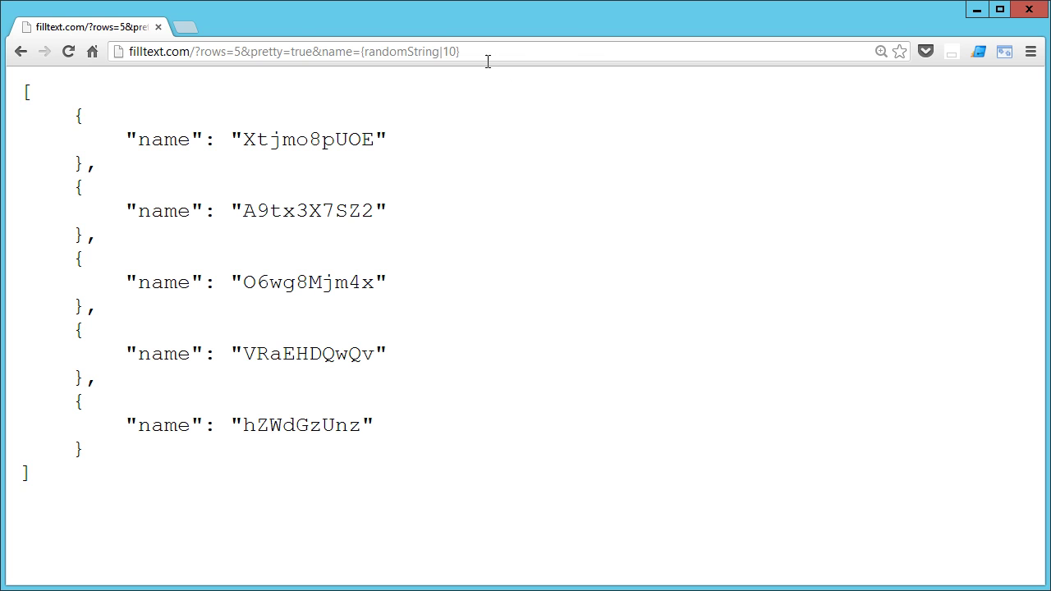
Replace the placeholder with {randomNumber} and refresh for fresh random-number names.
click(475, 51)
key(Return)
key(shift+Left)
key(shift+Left)
key(shift+Left)
key(shift+Left)
key(shift+Left)
key(shift+Left)
key(shift+Left)
key(shift+Left)
key(shift+Left)
key(shift+Left)
key(shift+Left)
key(shift+Left)
key(shift+Left)
key(shift+Left)
key(shift+Left)
key(shift+Left)
key(shift+Left)
text({randomNumber})
key(Return)
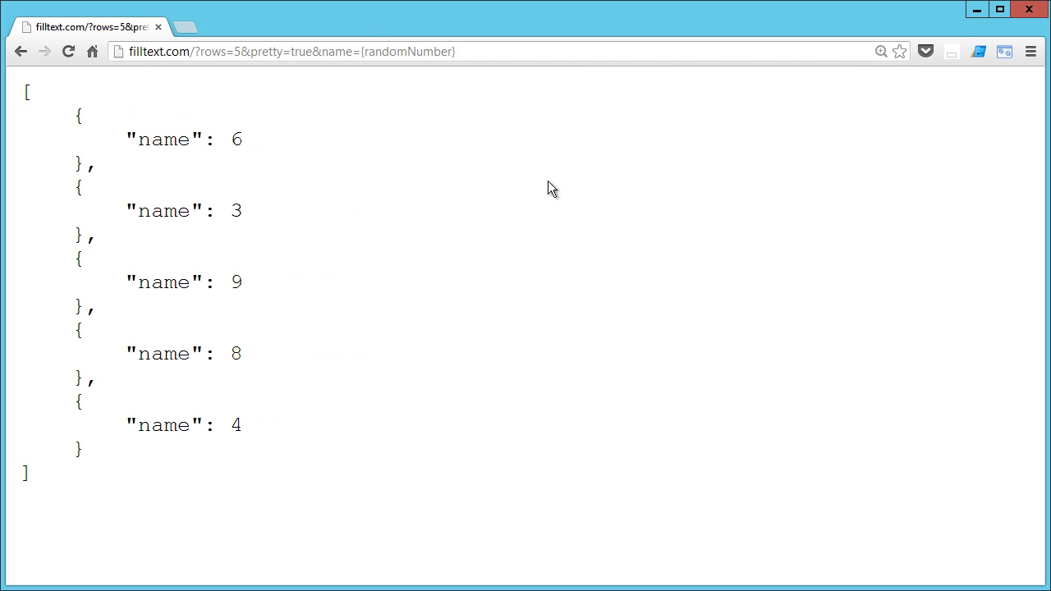
key(F5)
key(F5)
Add |20 inside the braces to cap the names at {randomNumber|20}.
click(441, 52)
click(452, 51)
text(|)
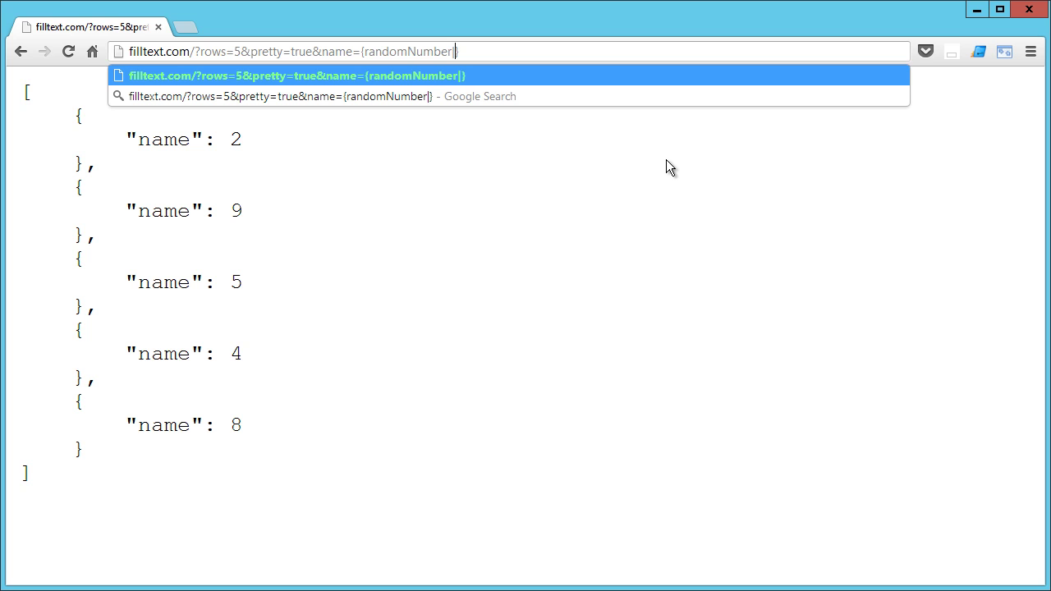
text(20)
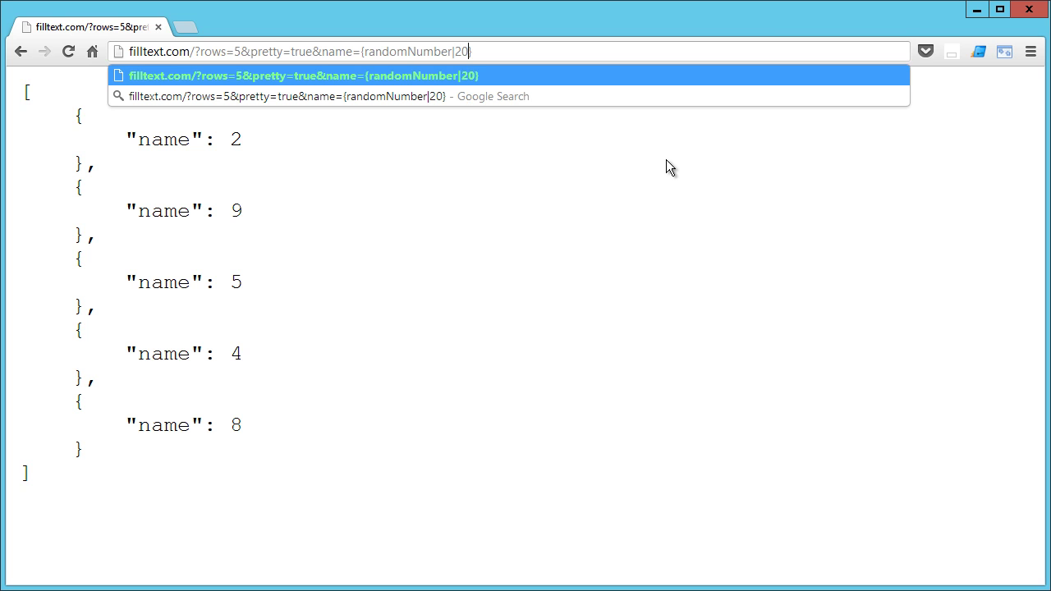
key(Return)
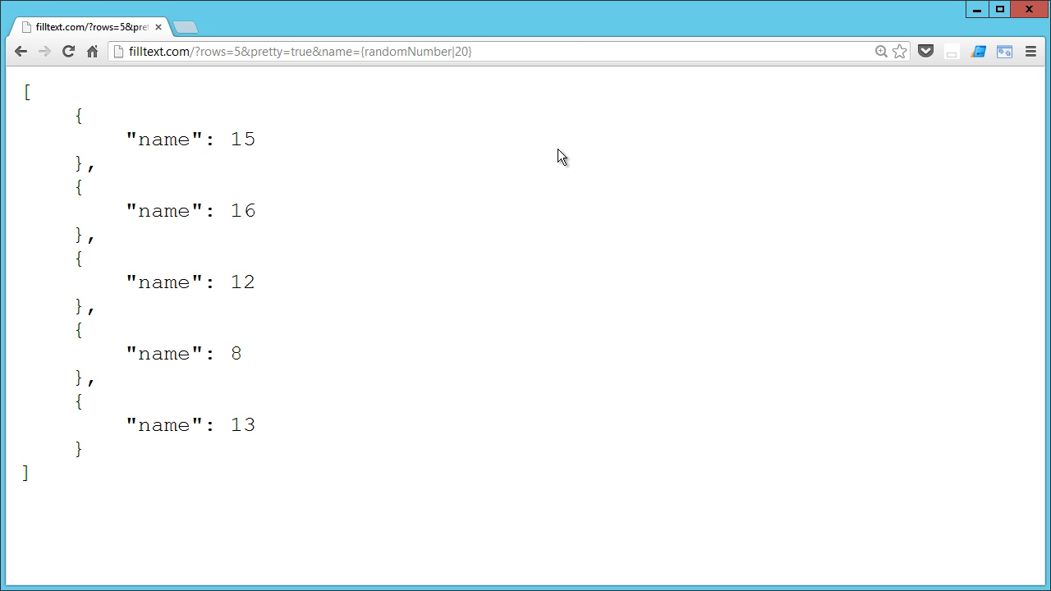
Change the placeholder to {randomNumberLength|10} for 10-digit random-number names.
click(464, 55)
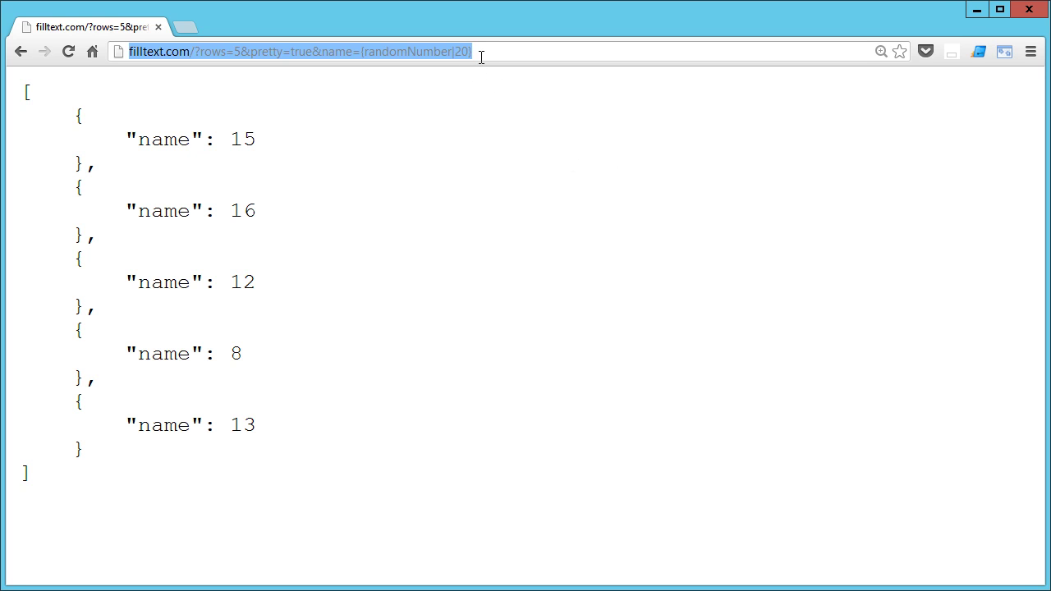
click(481, 57)
key(shift+Left)
key(shift+Left)
key(shift+Left)
key(BackSpace)
text(Length|)
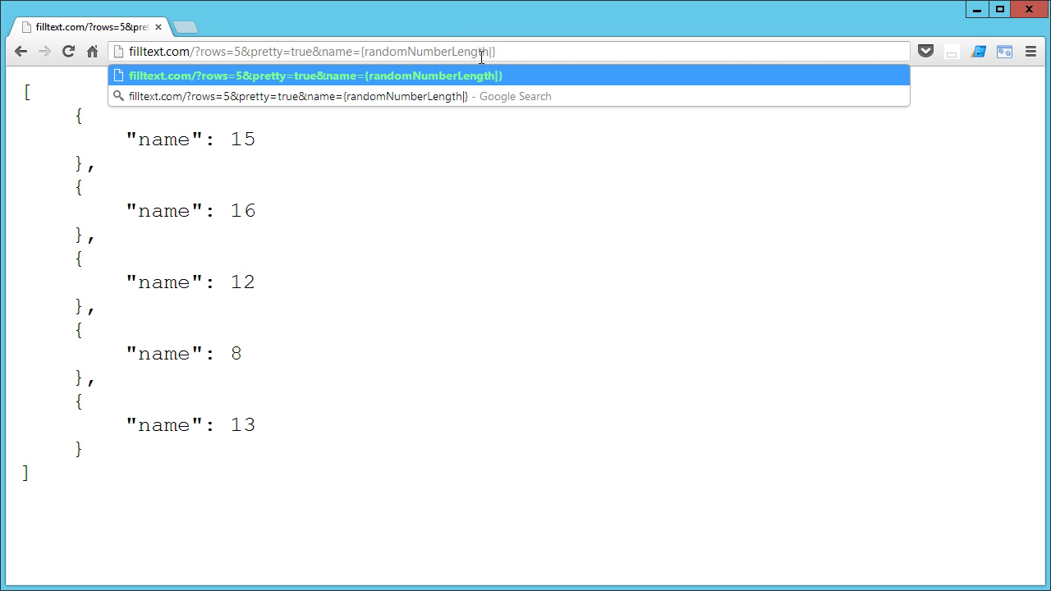
text(10)
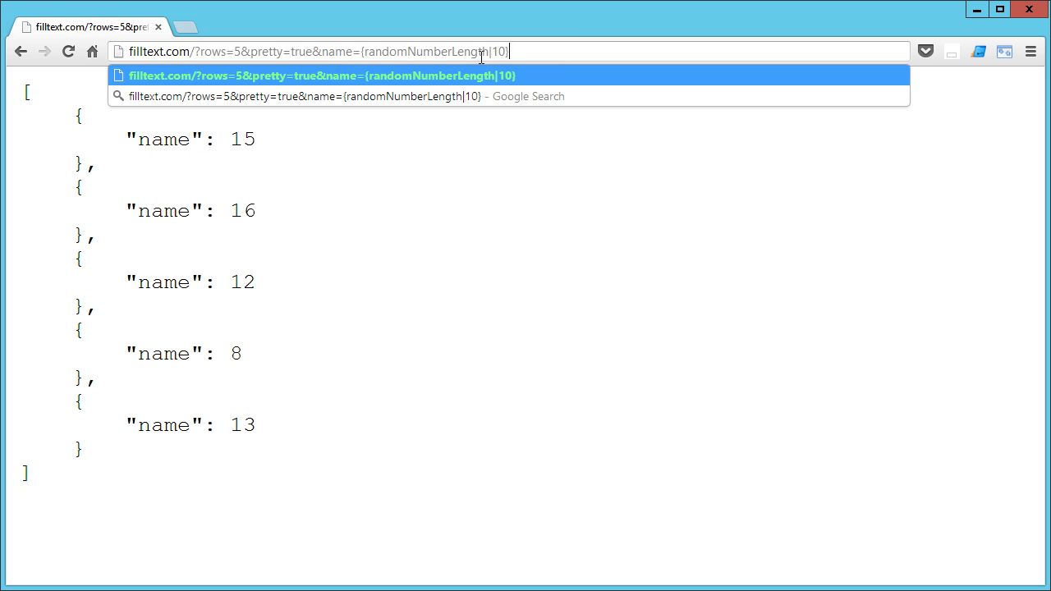
key(Return)
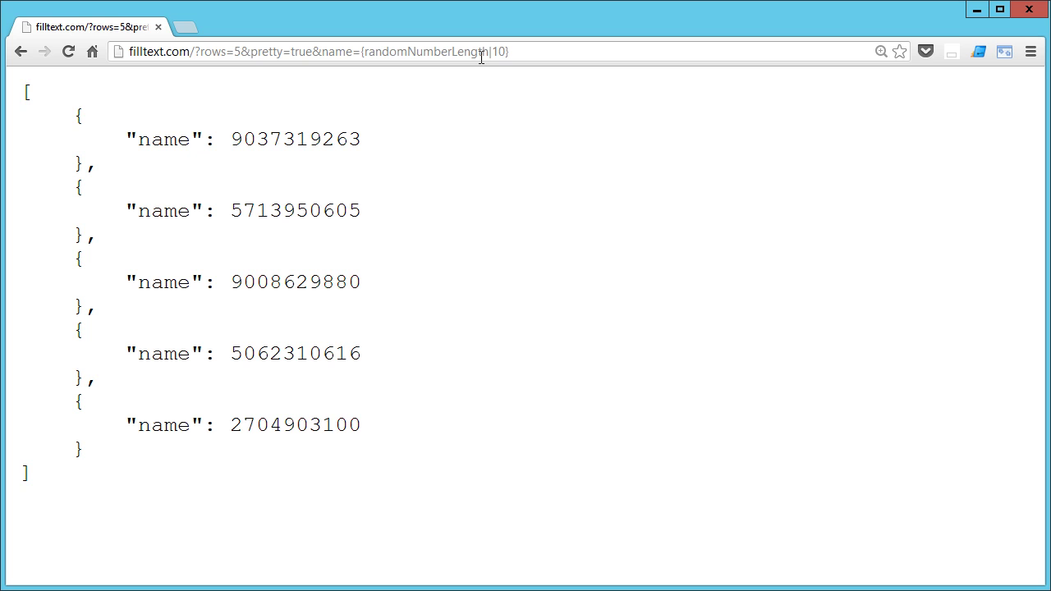
Switch to {randomNumberRange|10to20} so names fall between 10 and 20, refreshing once.
click(481, 54)
click(490, 53)
key(shift+Left)
key(shift+Left)
key(shift+Left)
key(shift+Left)
key(shift+Left)
key(shift+Left)
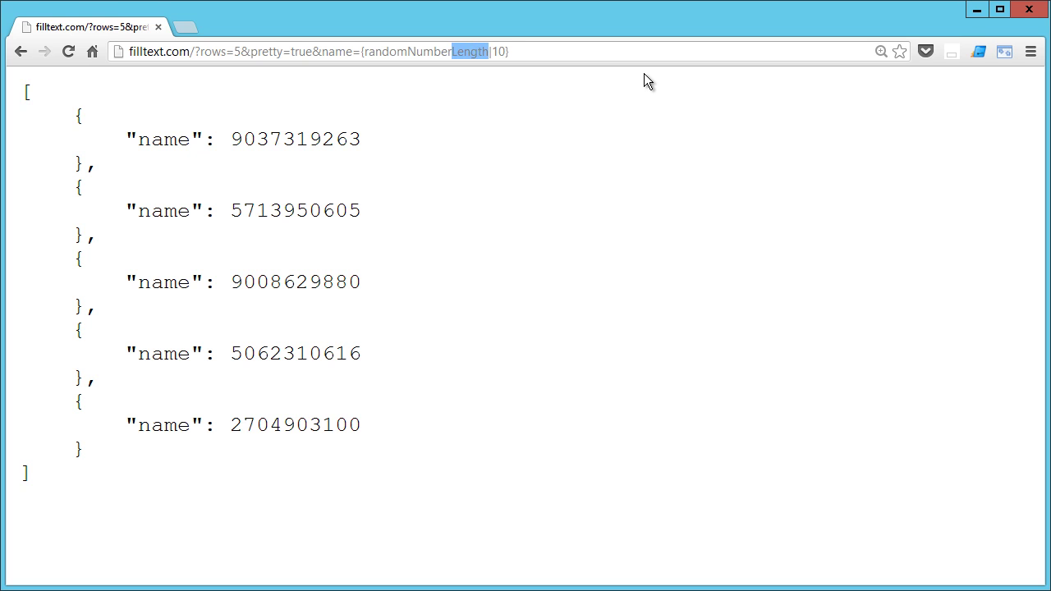
text(Range)
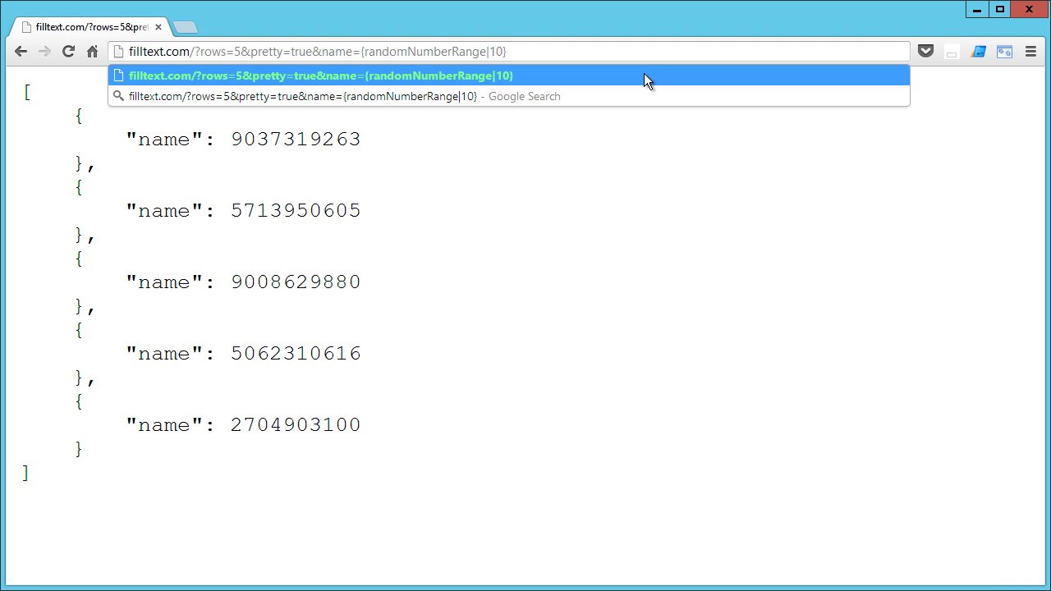
text(to)
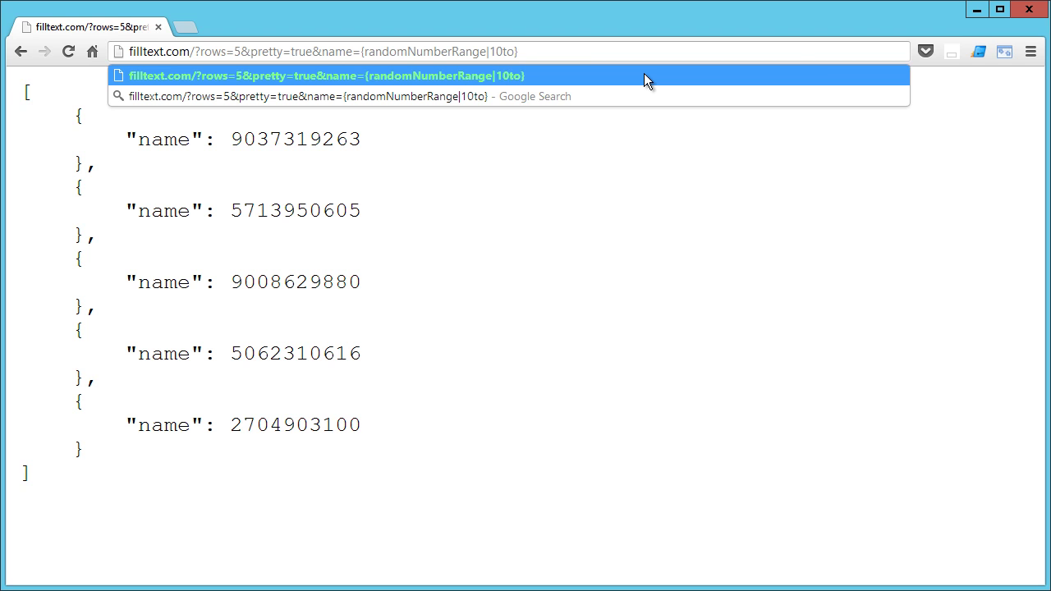
text(20)
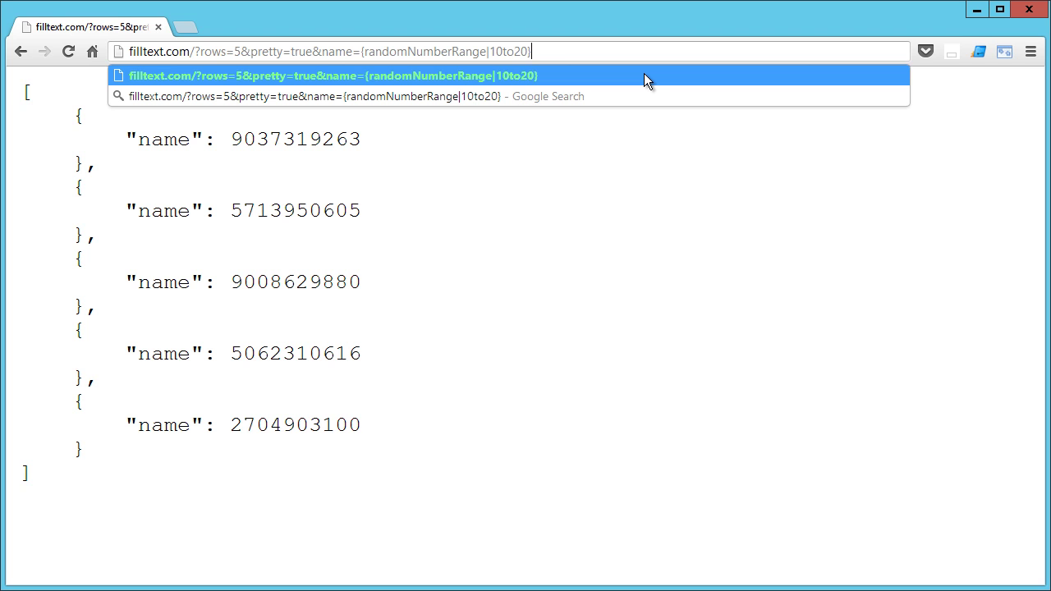
key(Return)
key(F5)
key(F5)
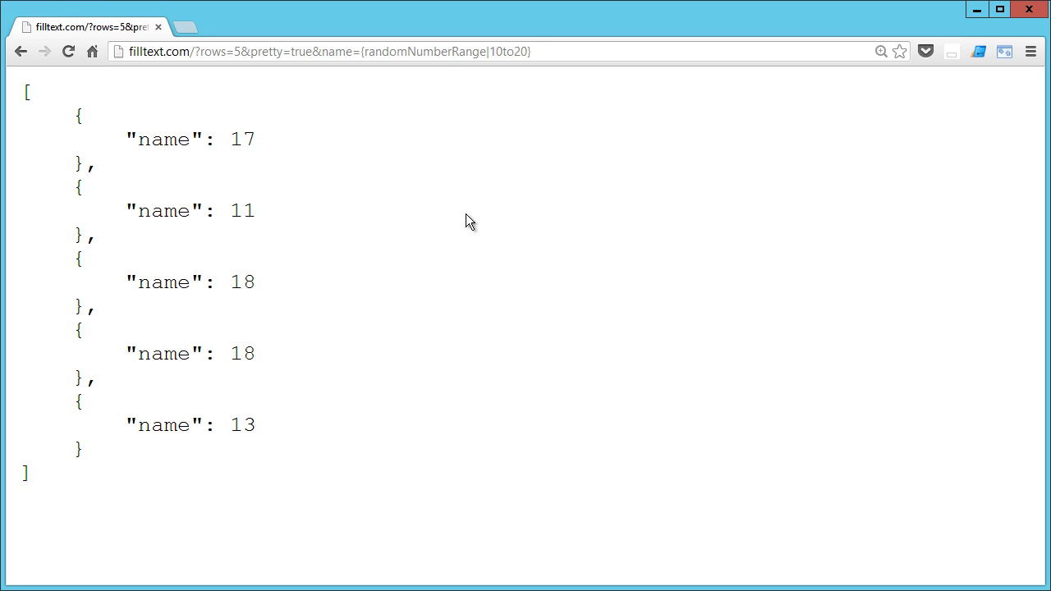
drag(368, 51, 530, 50)
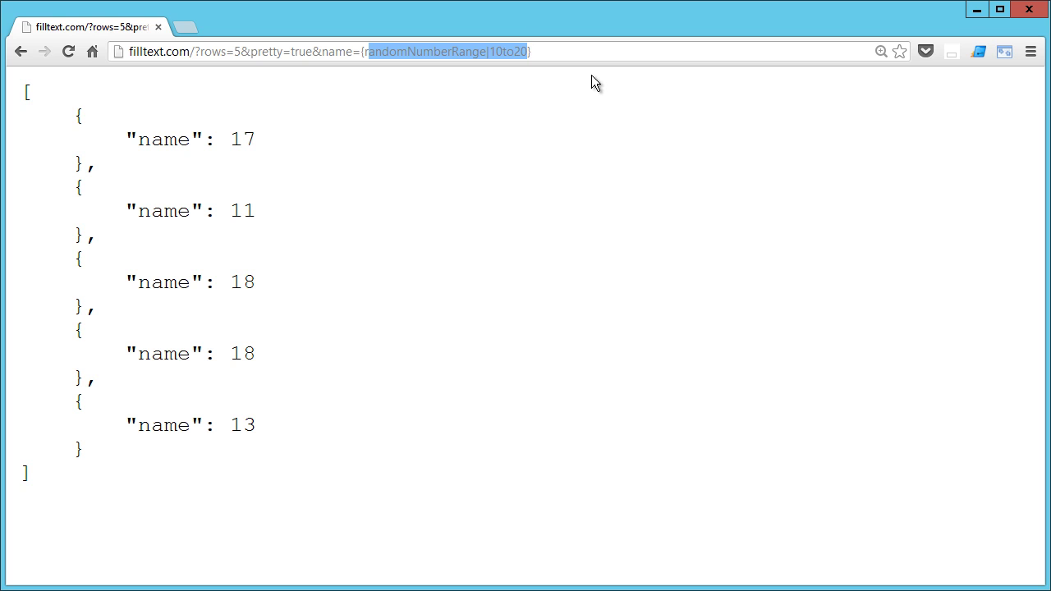
Replace the name parameter with id={index} so records get ids 1 to 5.
key(BackSpace)
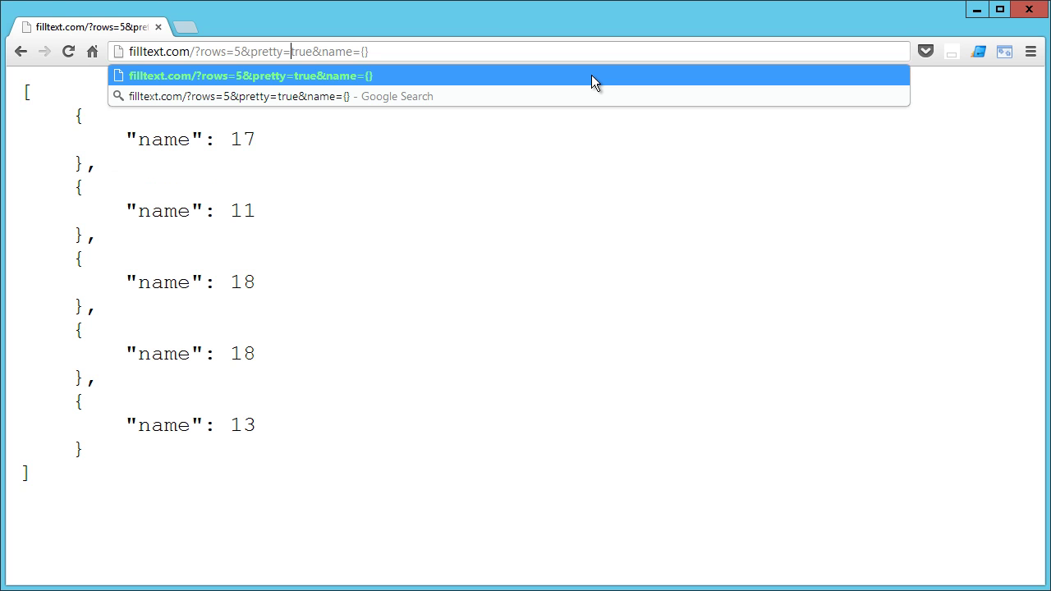
key(BackSpace)
key(BackSpace)
key(BackSpace)
key(BackSpace)
key(BackSpace)
key(BackSpace)
key(BackSpace)
text(id={})
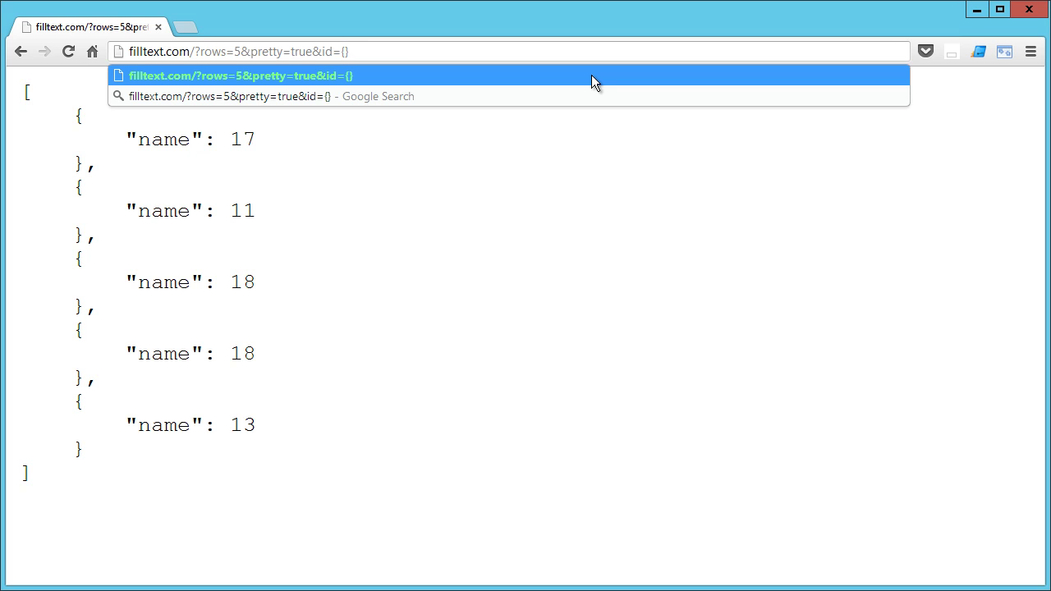
text(index)
key(Return)
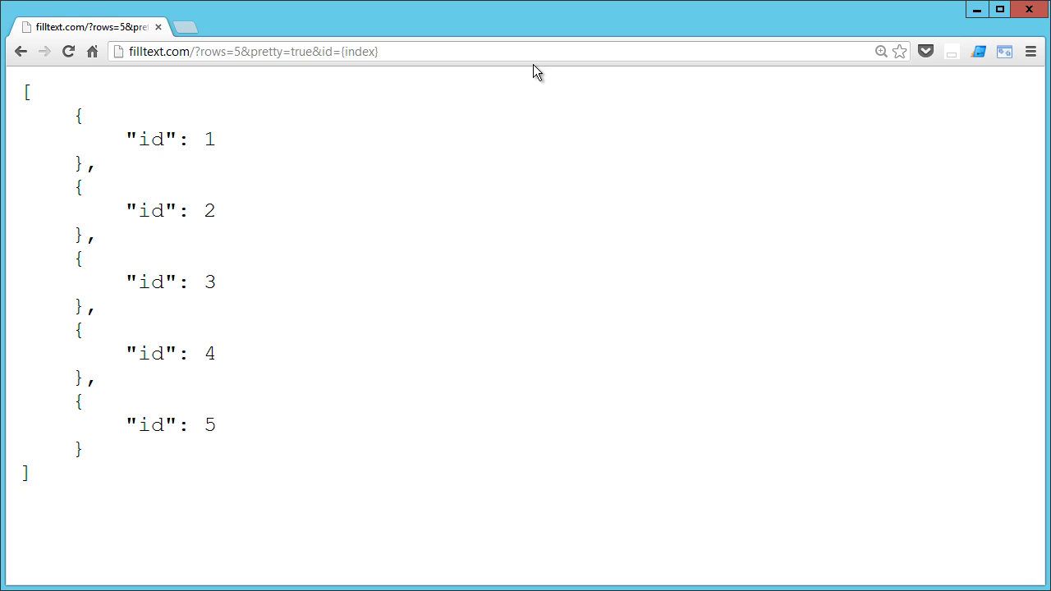
Append &fname={firstName} to give each record a random first name.
click(463, 54)
click(459, 55)
text(&)
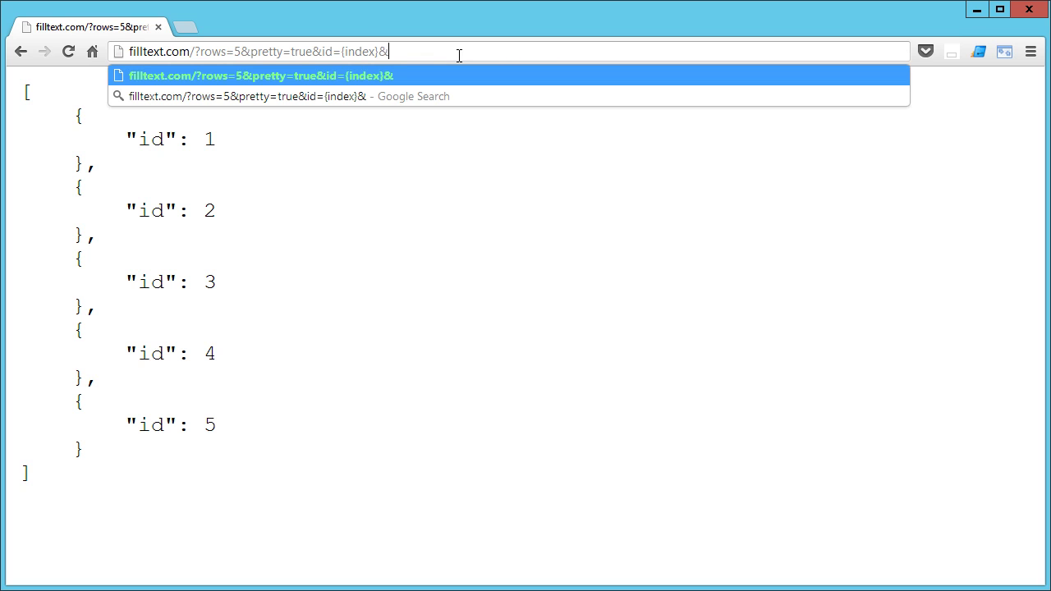
text(fname={firstName})
key(Left)
text(firstName)
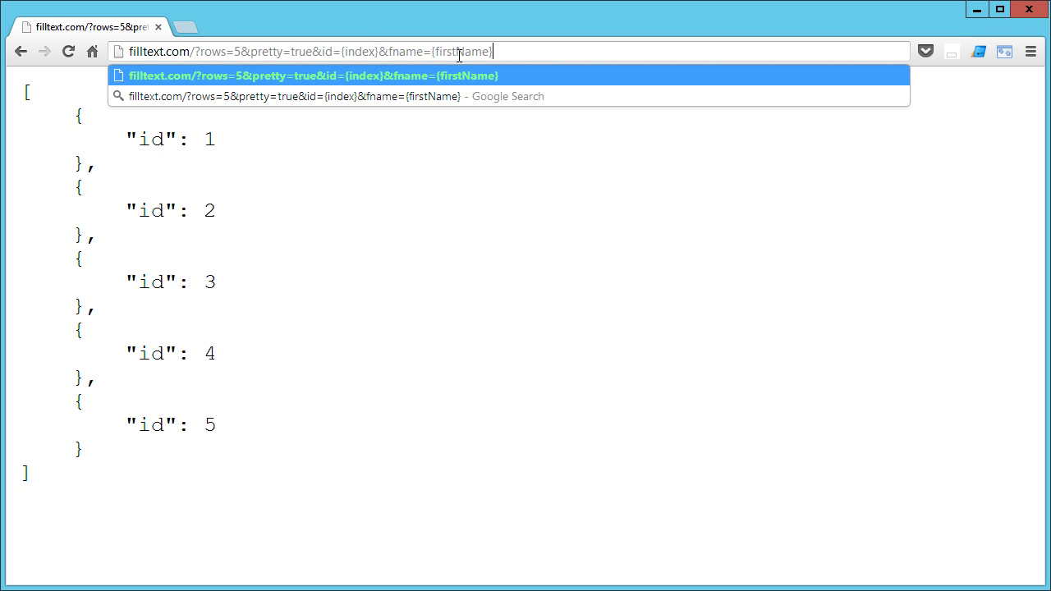
key(Return)
Append &lname={lastName} to give each record a random last name.
click(485, 54)
click(496, 52)
text(&l)
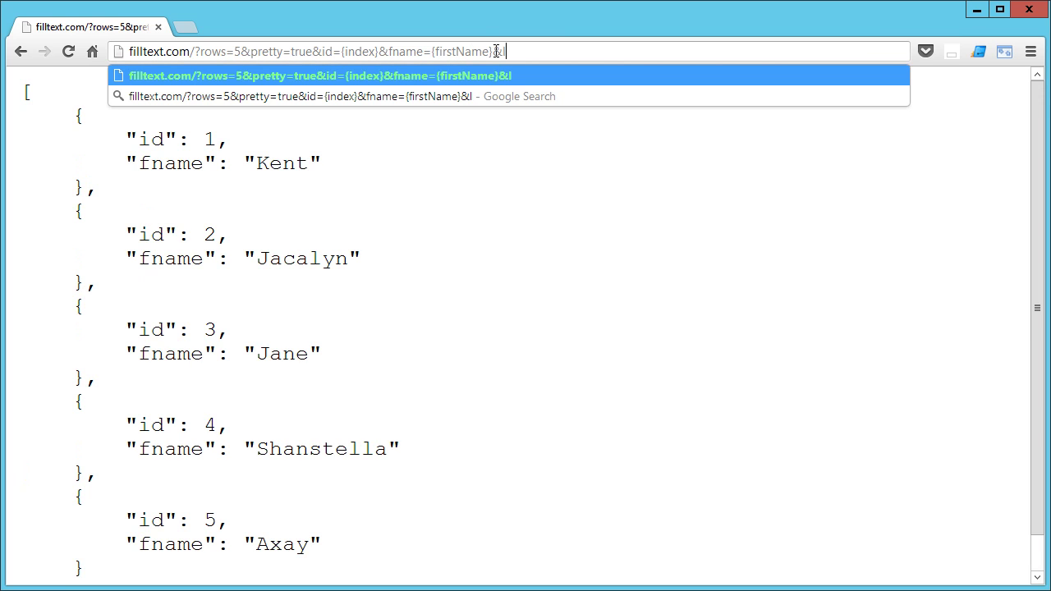
text(name={lastName})
key(Return)
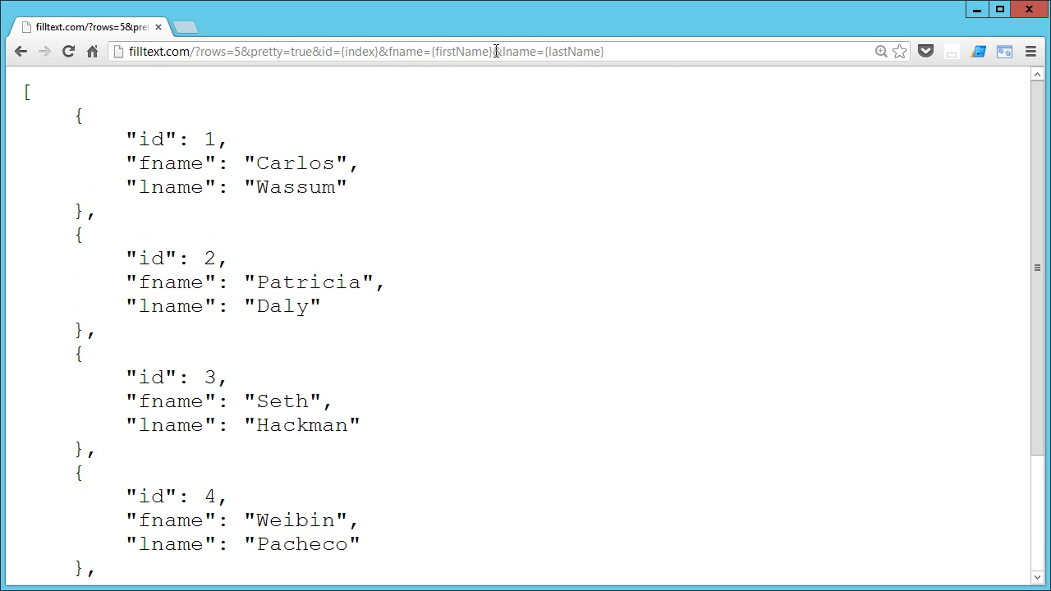
Append &category=[1,5,6,8,12] so each record gets a category from those values.
click(496, 51)
click(494, 51)
key(ctrl+l)
key(End)
text(&catego)
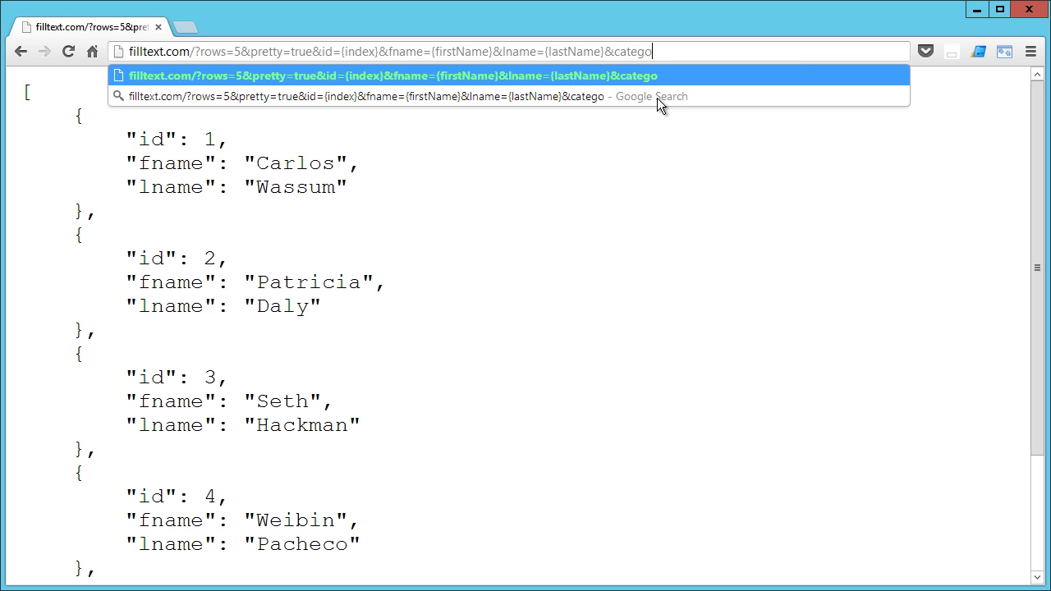
text(ry=[])
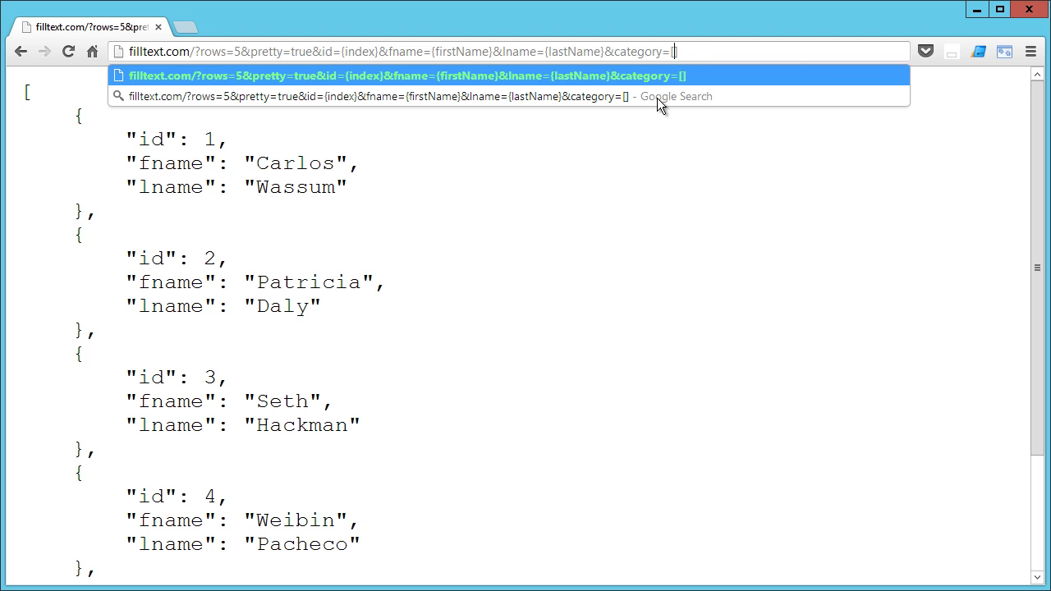
text(1,5,6,8)
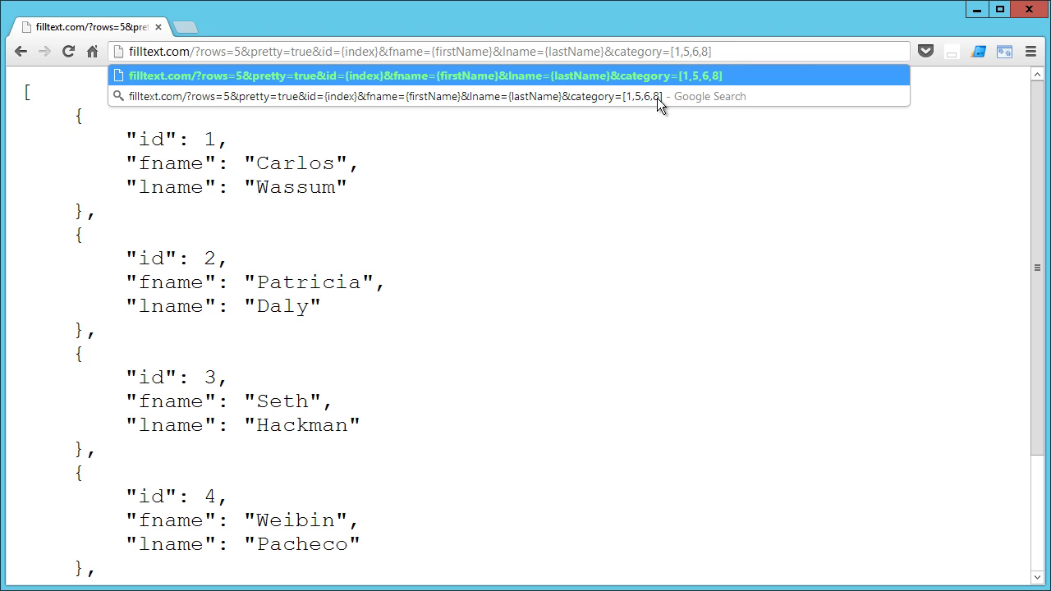
text(,12)
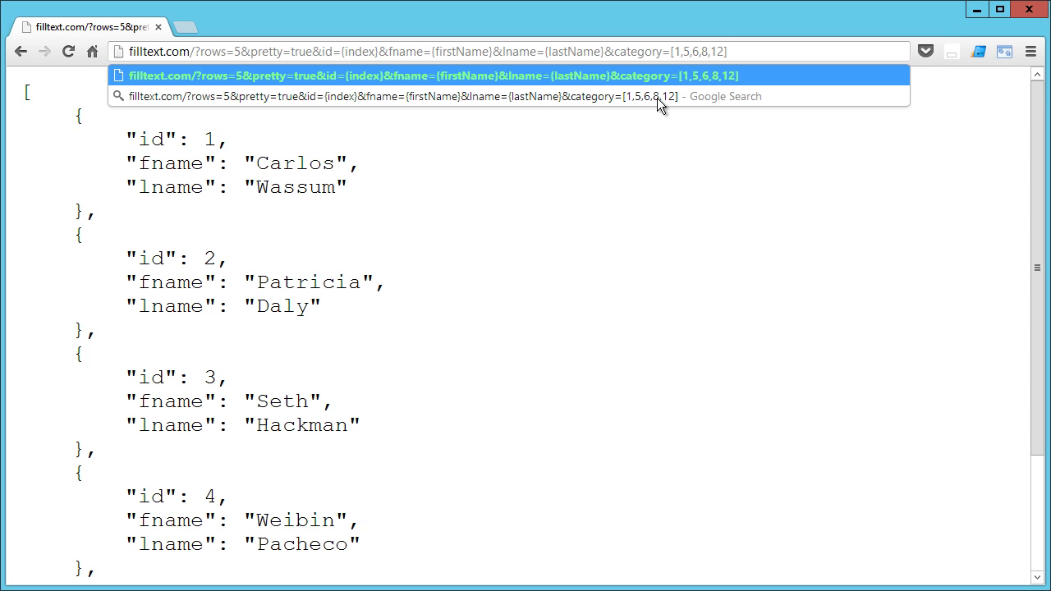
key(End)
key(Return)
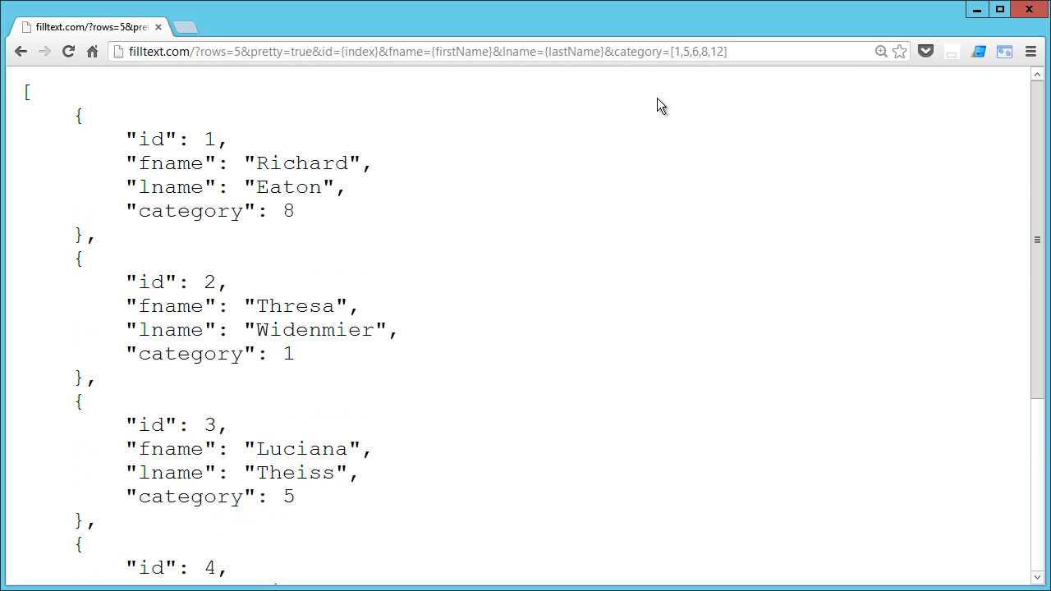
scroll(640, 180, down, 4)
scroll(624, 269, up, 4)
Add &phone={phone|format} to the request URL and reload the records.
click(733, 52)
text(&)
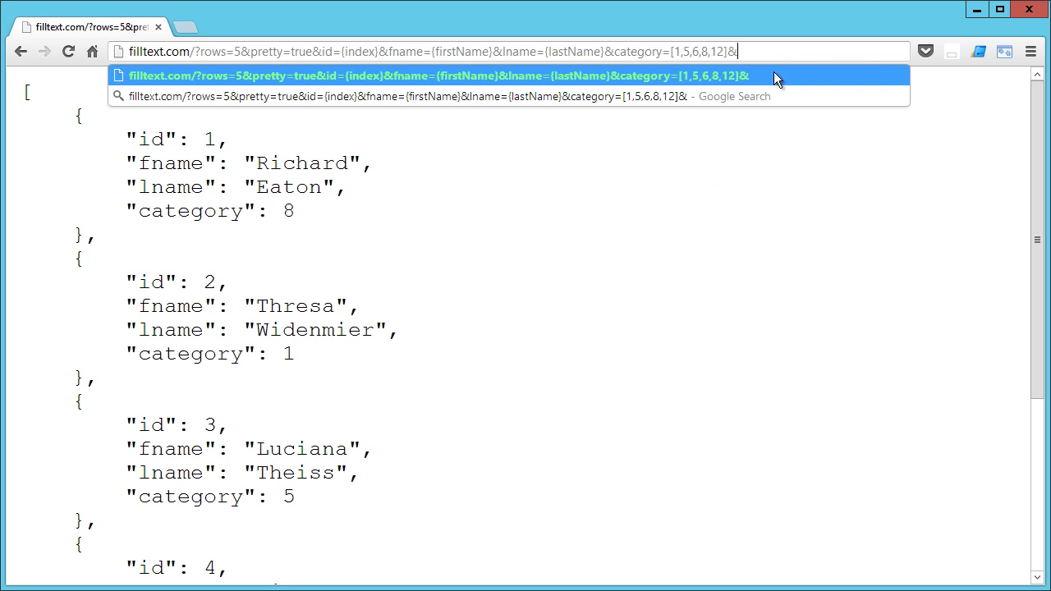
text(phone={phone})
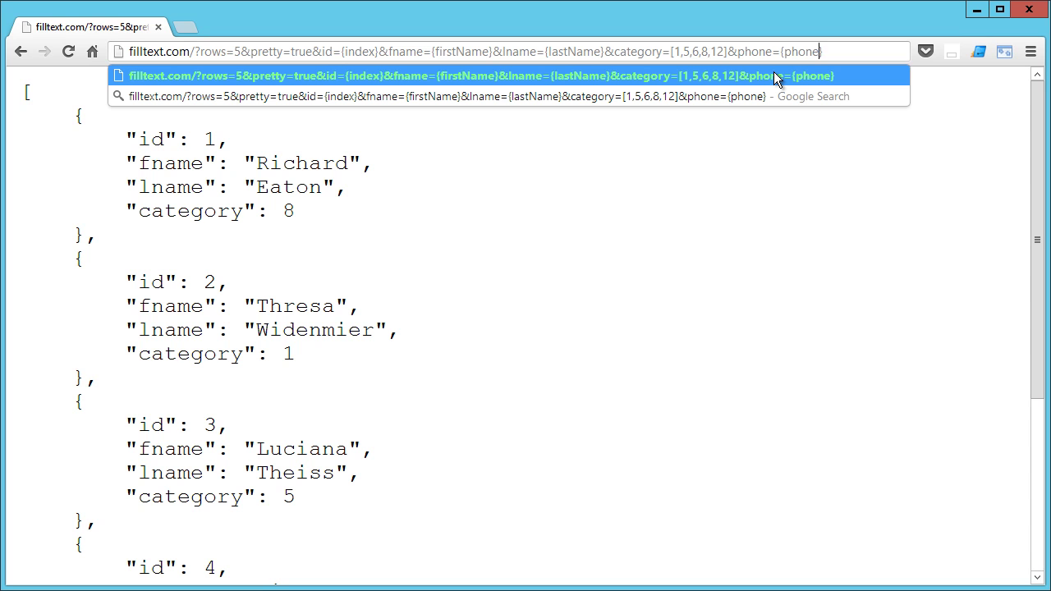
key(Left)
text(|)
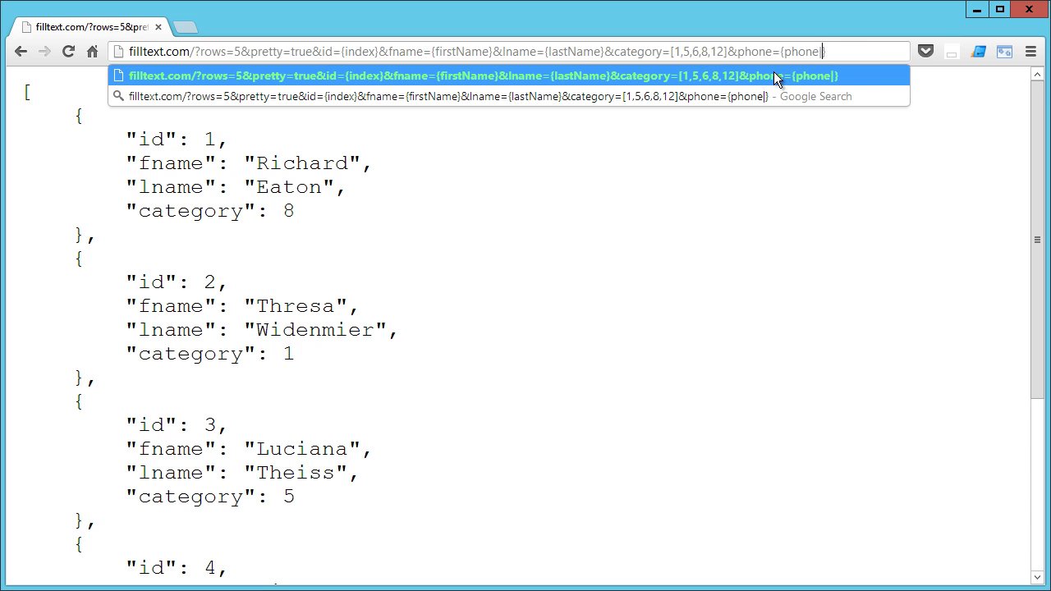
text(format)
key(Return)
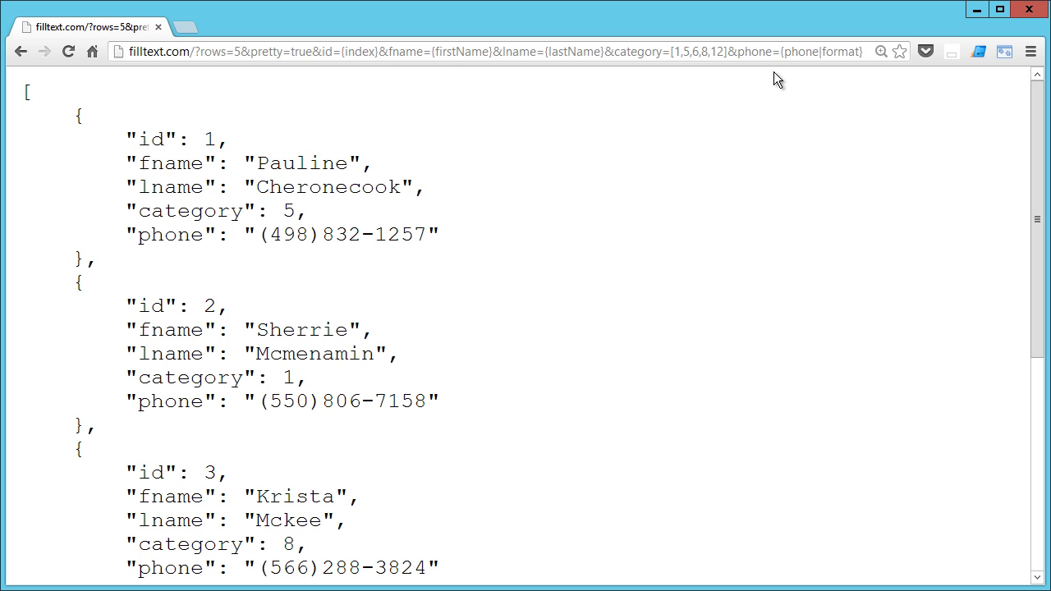
Strip the query string to load the plain filltext.com page.
click(303, 57)
click(190, 51)
key(shift+End)
key(BackSpace)
key(Return)
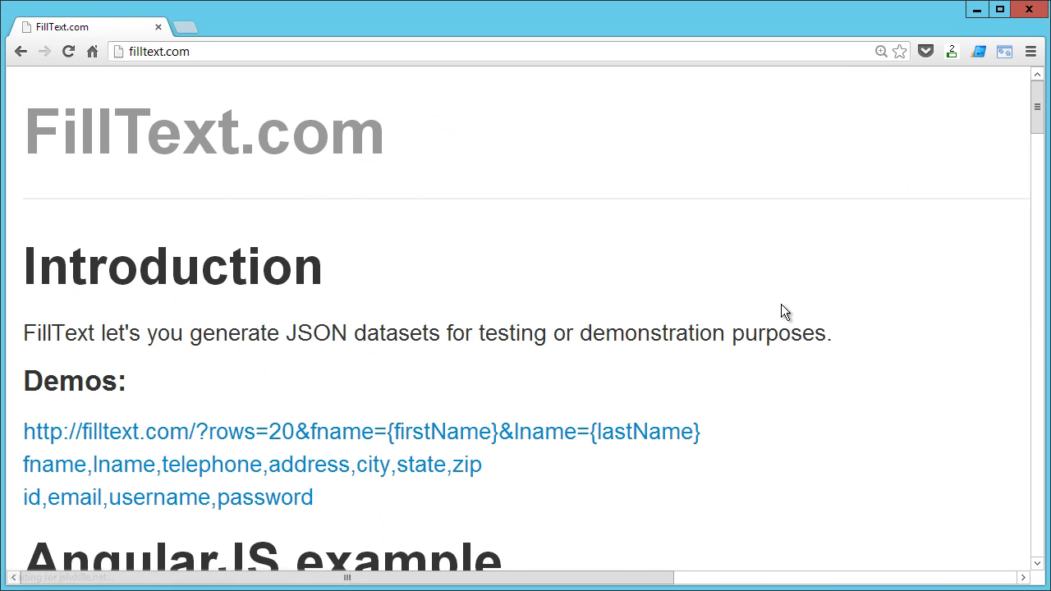
Zoom out and scroll to the Options table listing {index}, {lorem|n}, pretty and callback.
scroll(783, 310, down, 15)
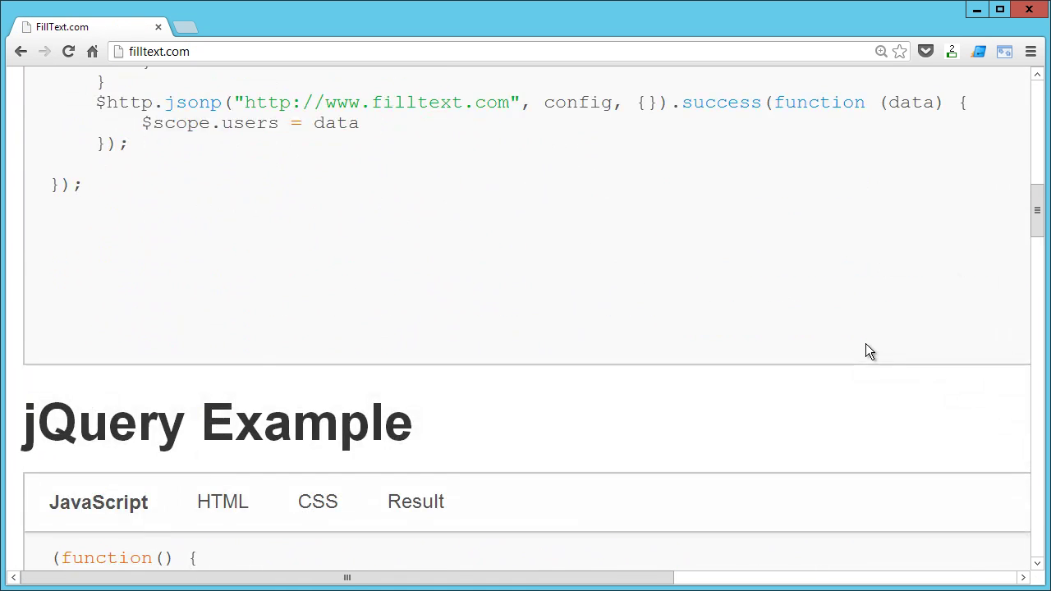
scroll(866, 345, down, 3)
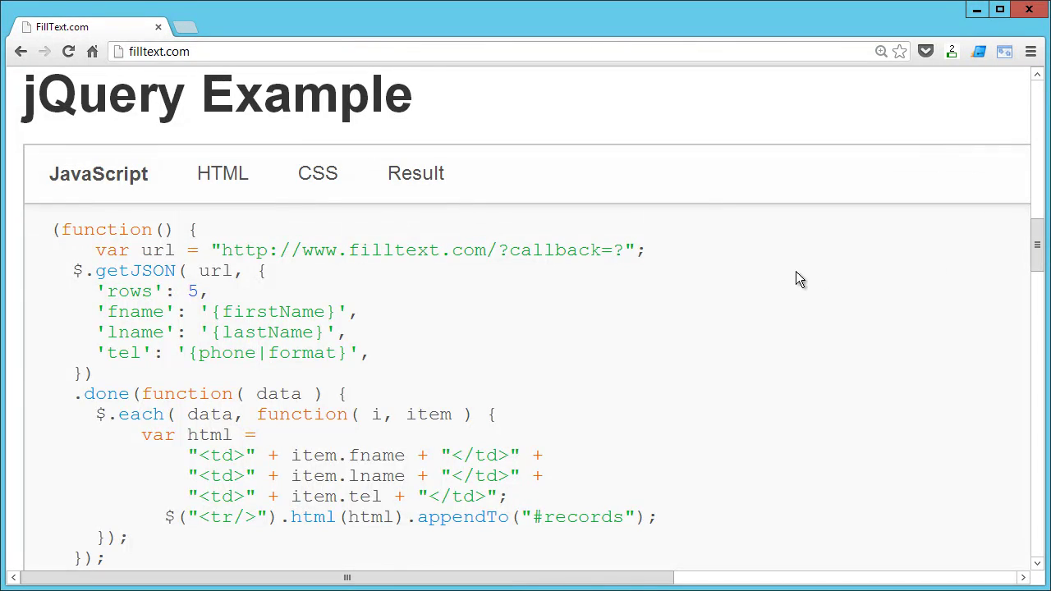
key(ctrl+minus)
key(ctrl+minus)
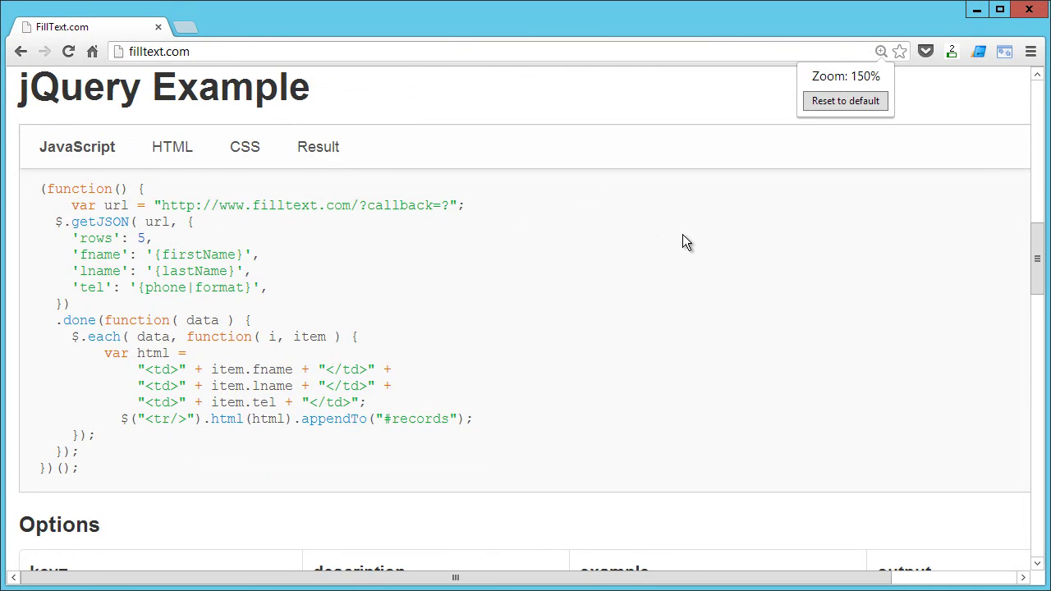
key(ctrl+minus)
scroll(682, 238, down, 8)
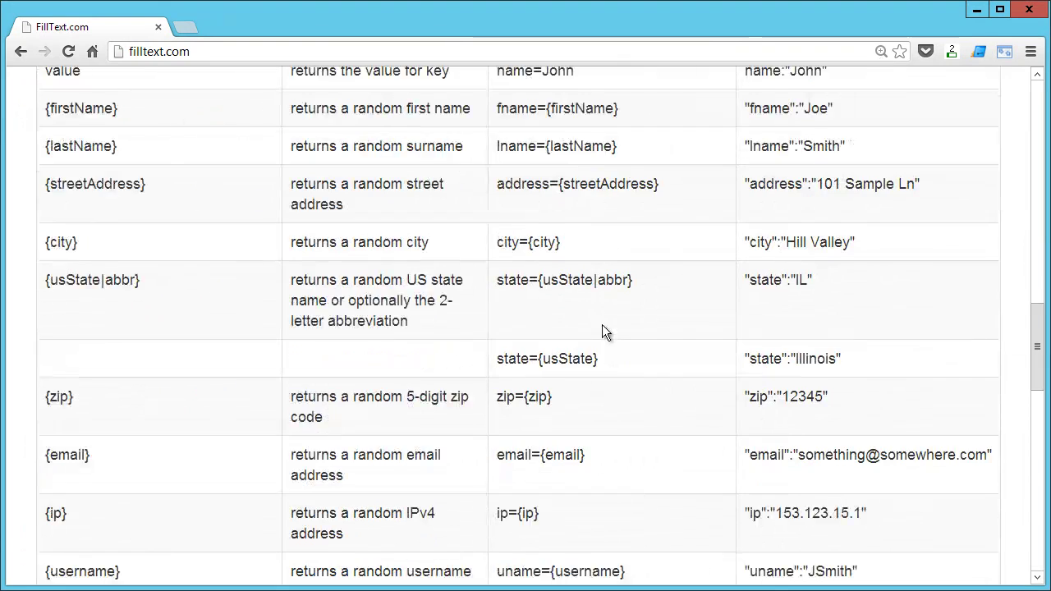
scroll(602, 332, down, 10)
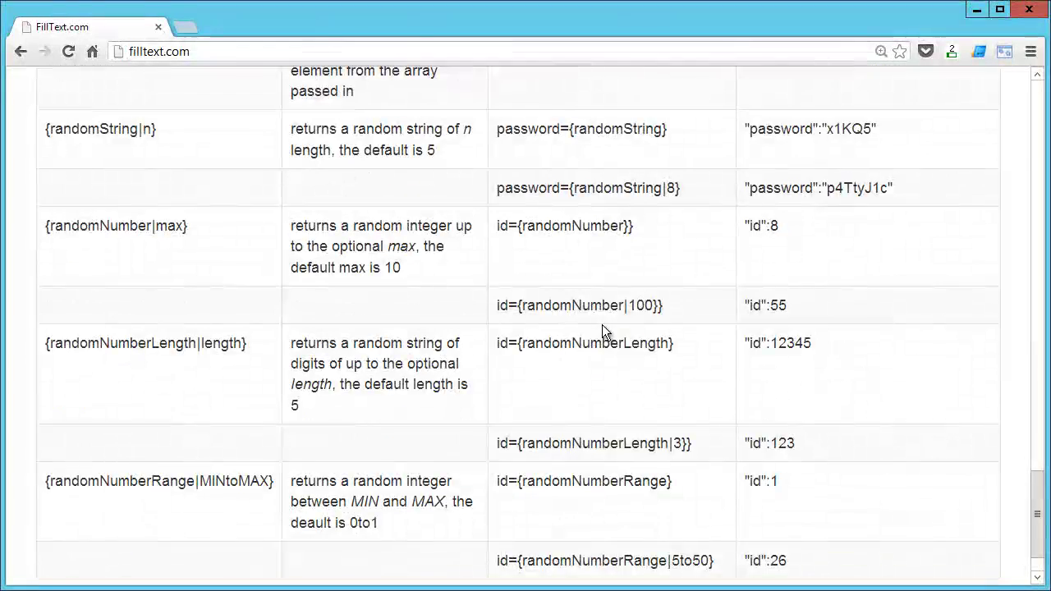
scroll(602, 324, down, 1)
scroll(602, 325, up, 4)
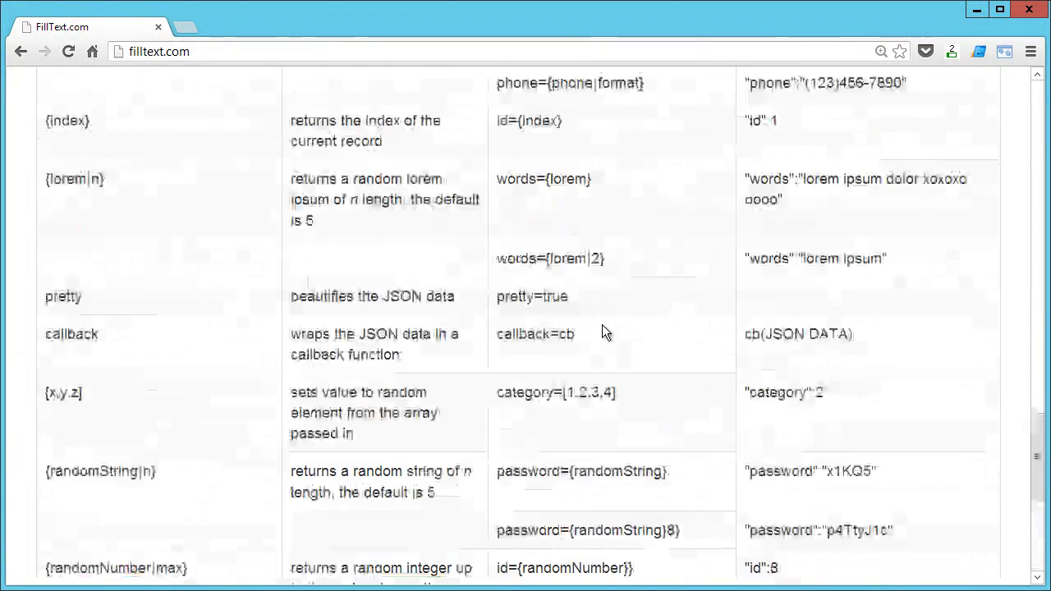